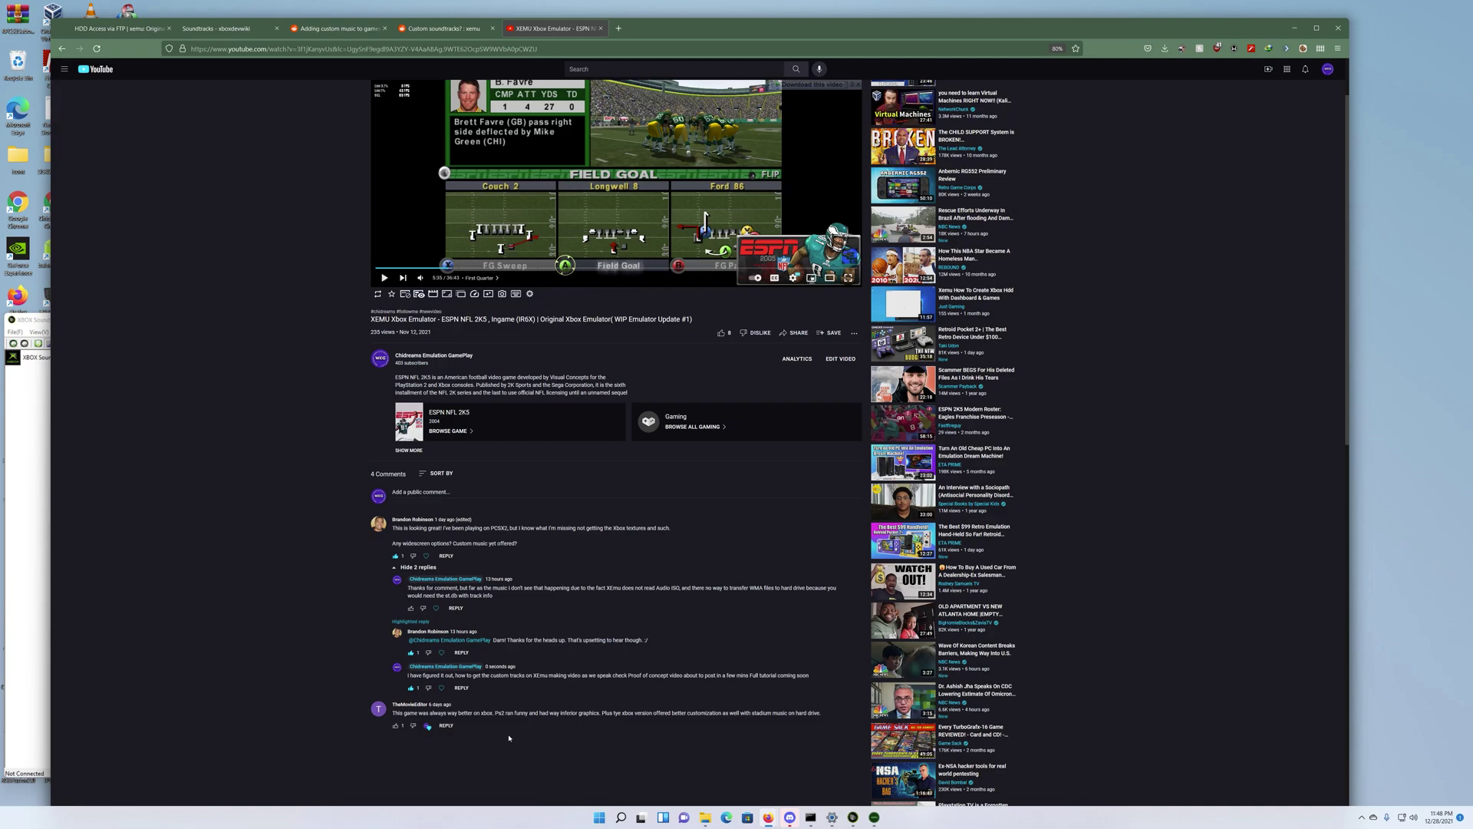
Step: Connect XBOX Soundtrack Editor to the emulated Xbox in xemu at 192.168.1.222, using the saved login
left_click(40, 491)
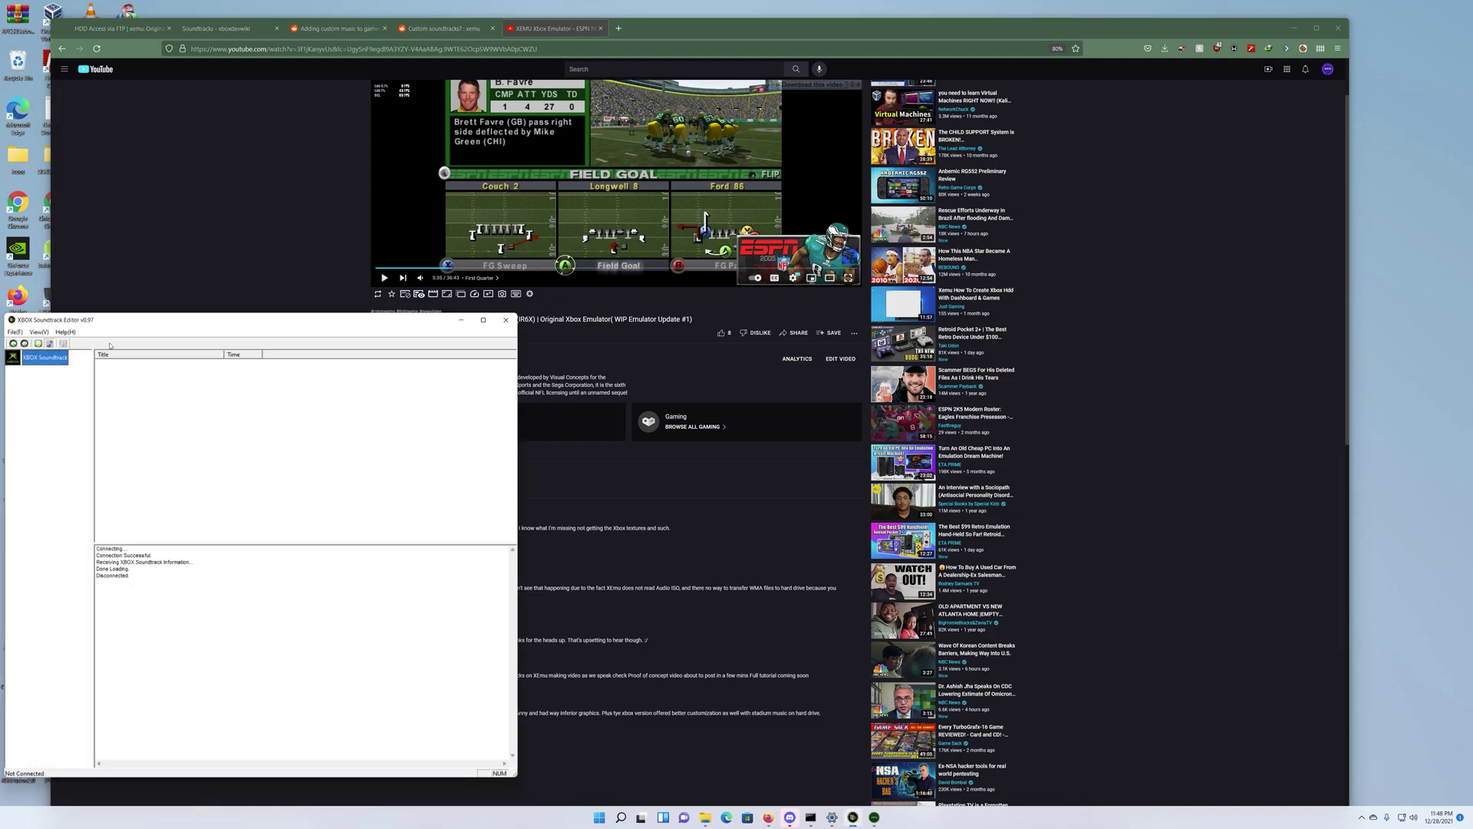
left_click(875, 817)
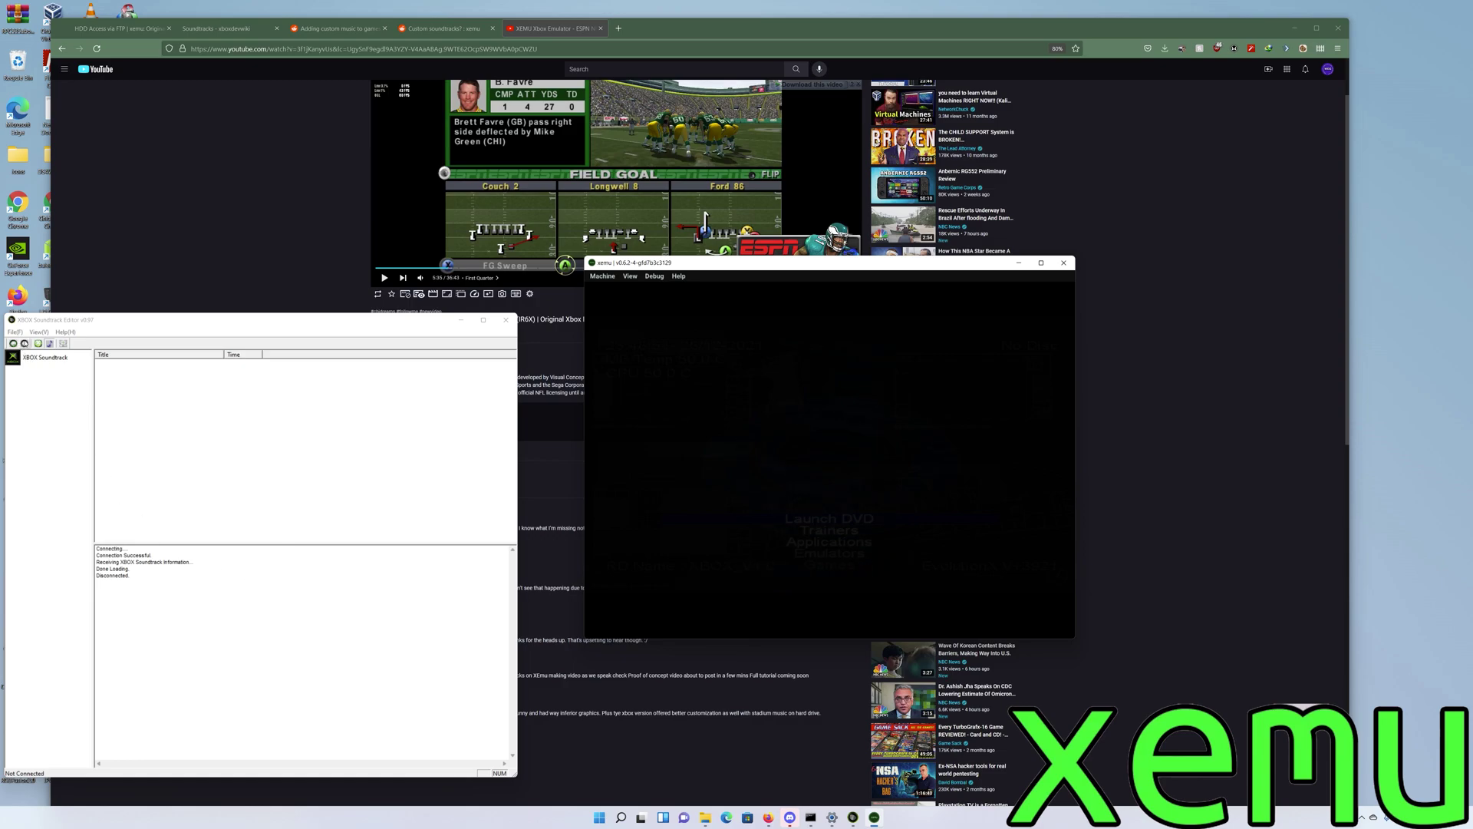
left_click(13, 343)
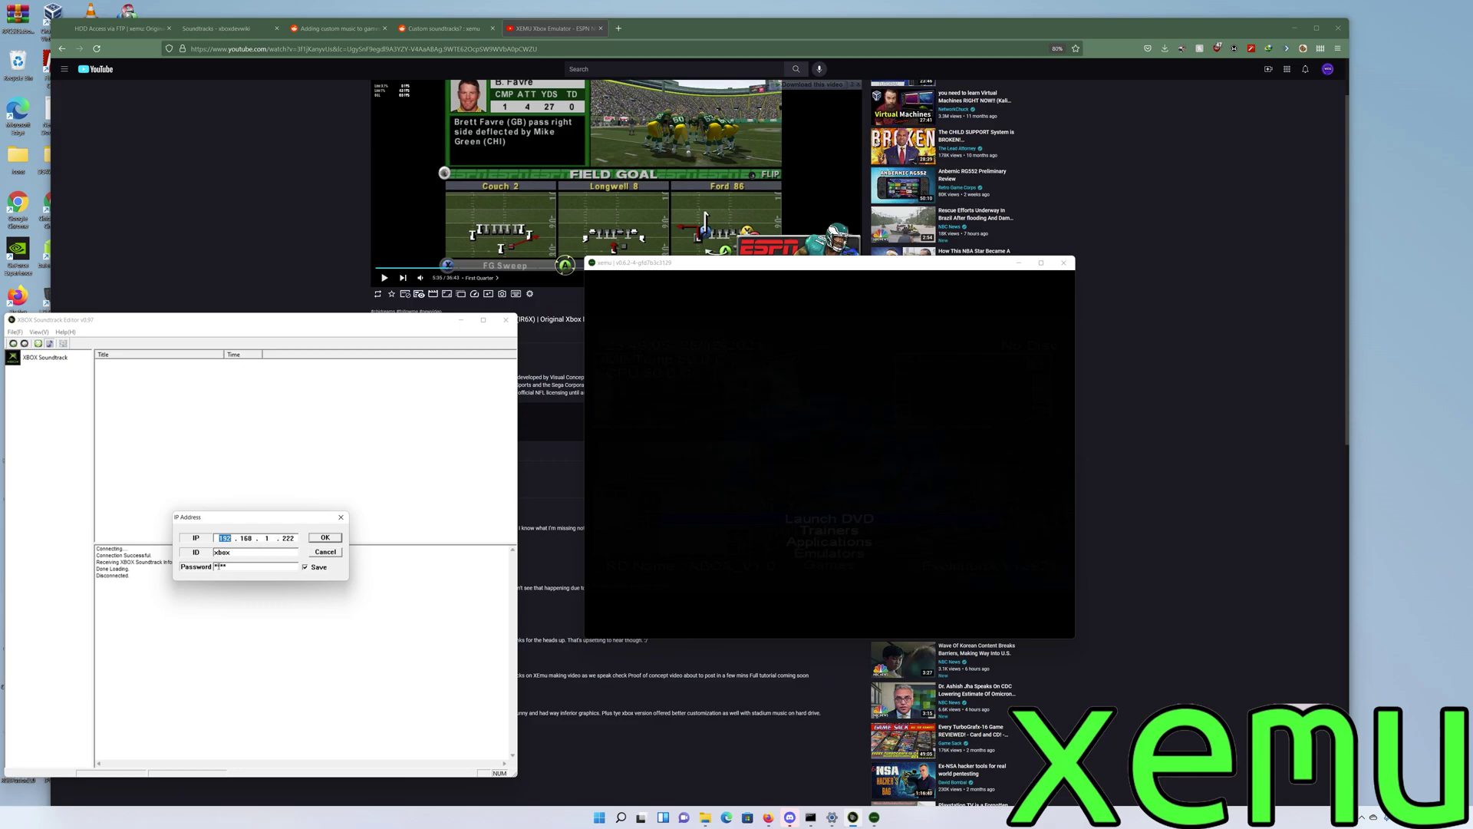
left_click(324, 538)
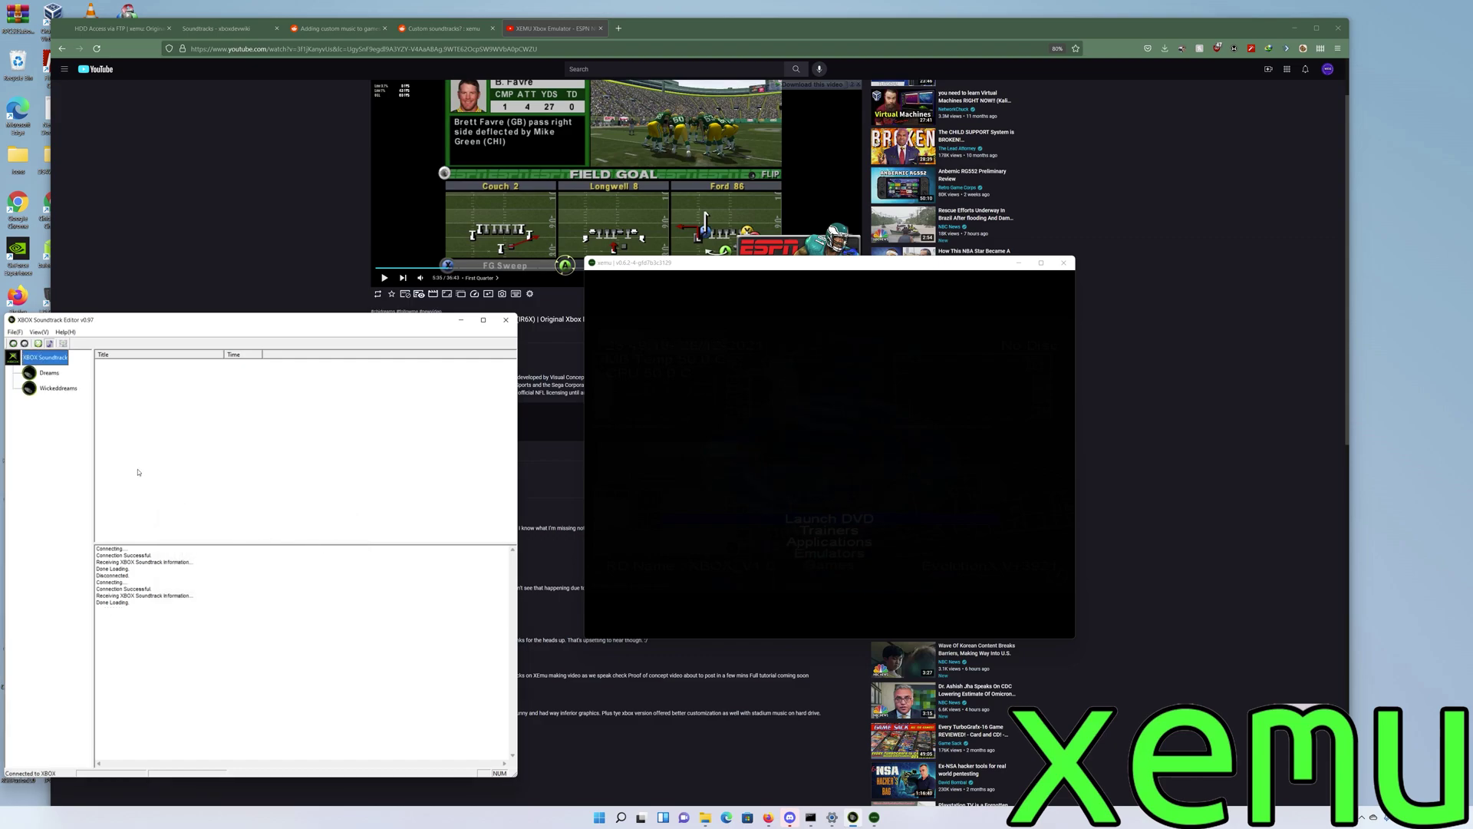
Step: Examine the songs stored in the Dreams and Wickeddreams soundtracks
left_click(48, 374)
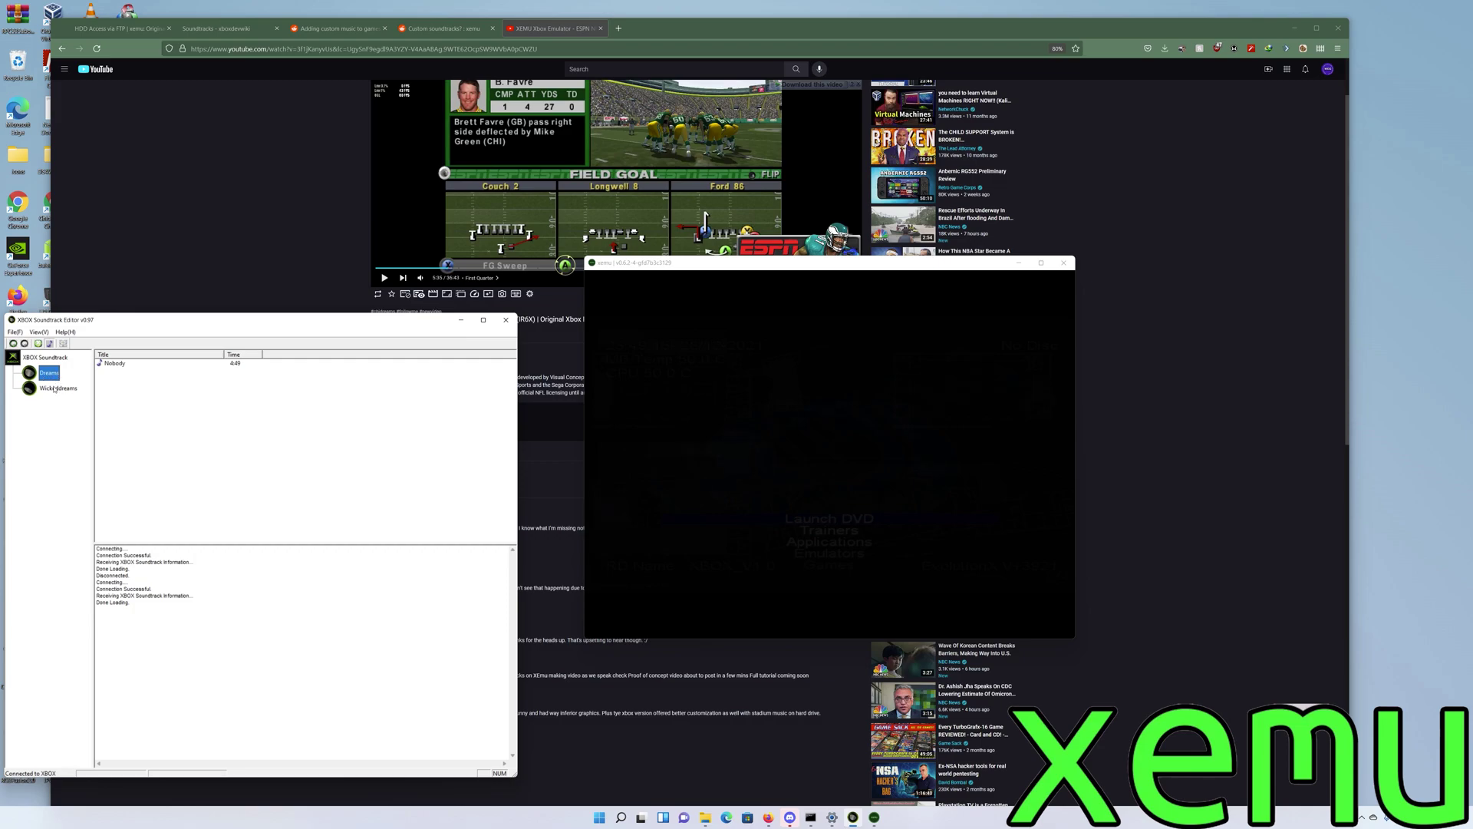
left_click(53, 372)
left_click(115, 364)
left_click(58, 389)
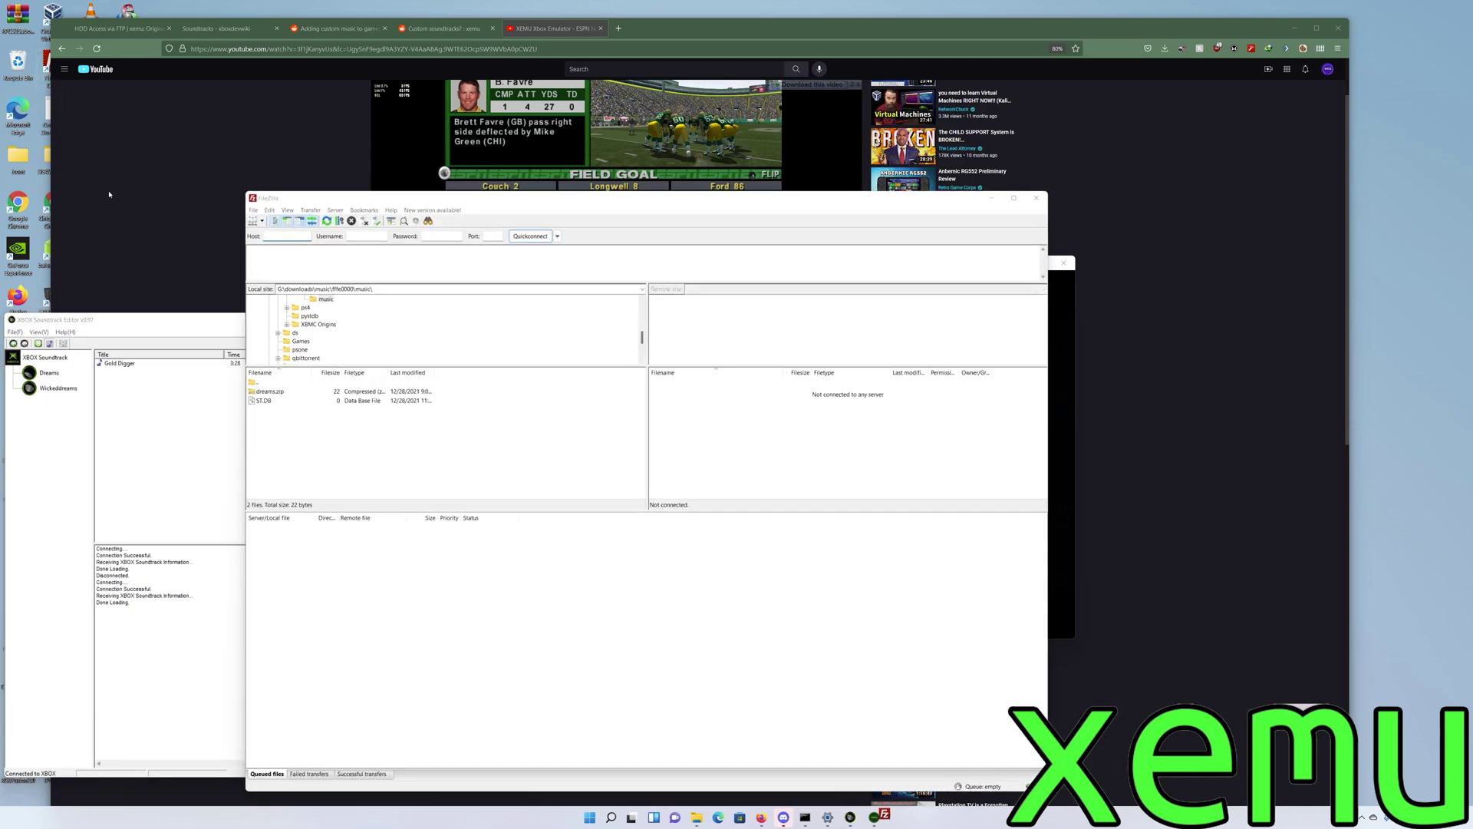
Step: Switch to FileZilla and connect to the saved site "New site", accepting the insecure plain FTP connection
left_click(808, 642)
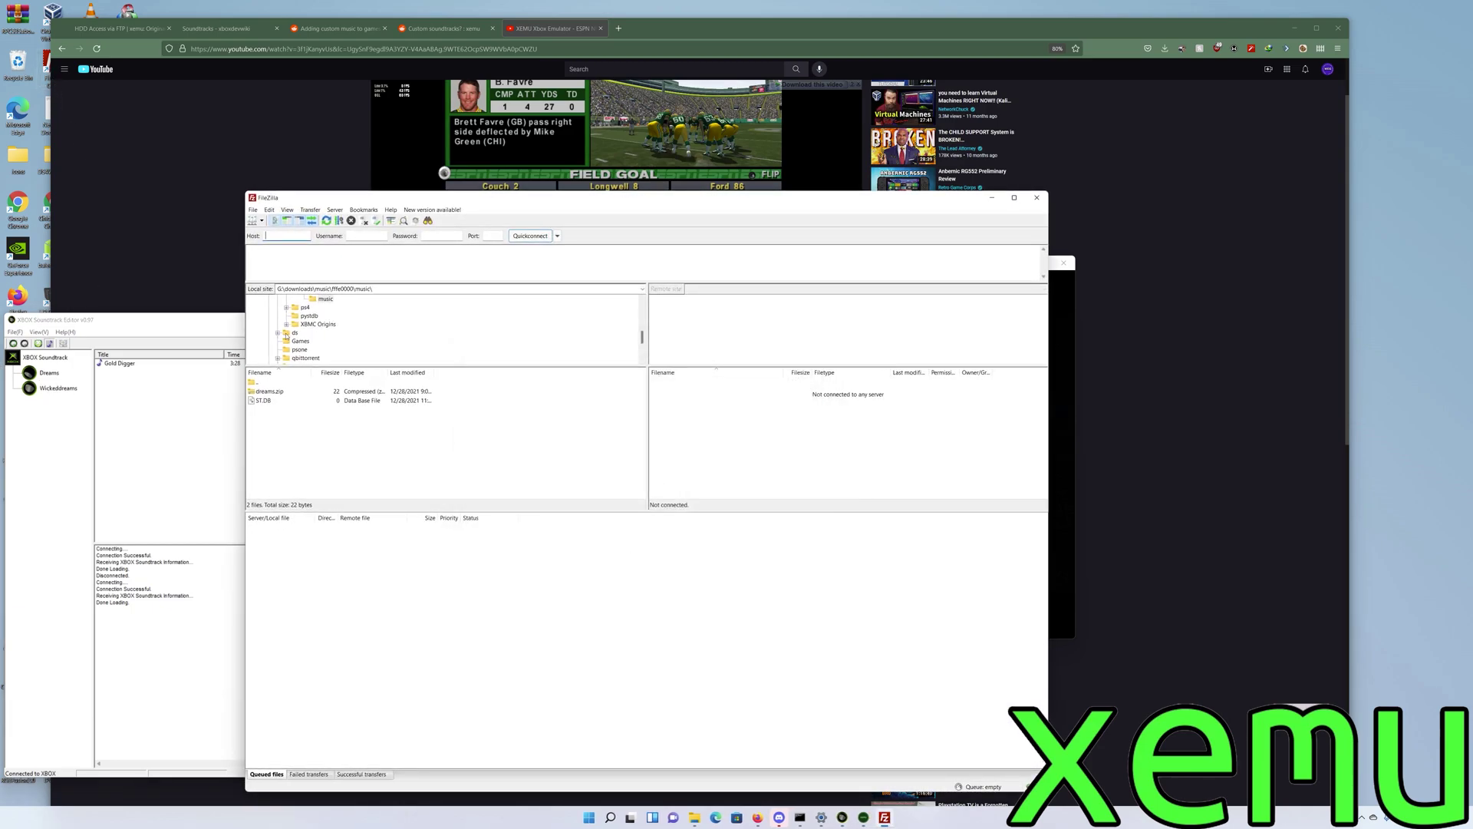
left_click(262, 221)
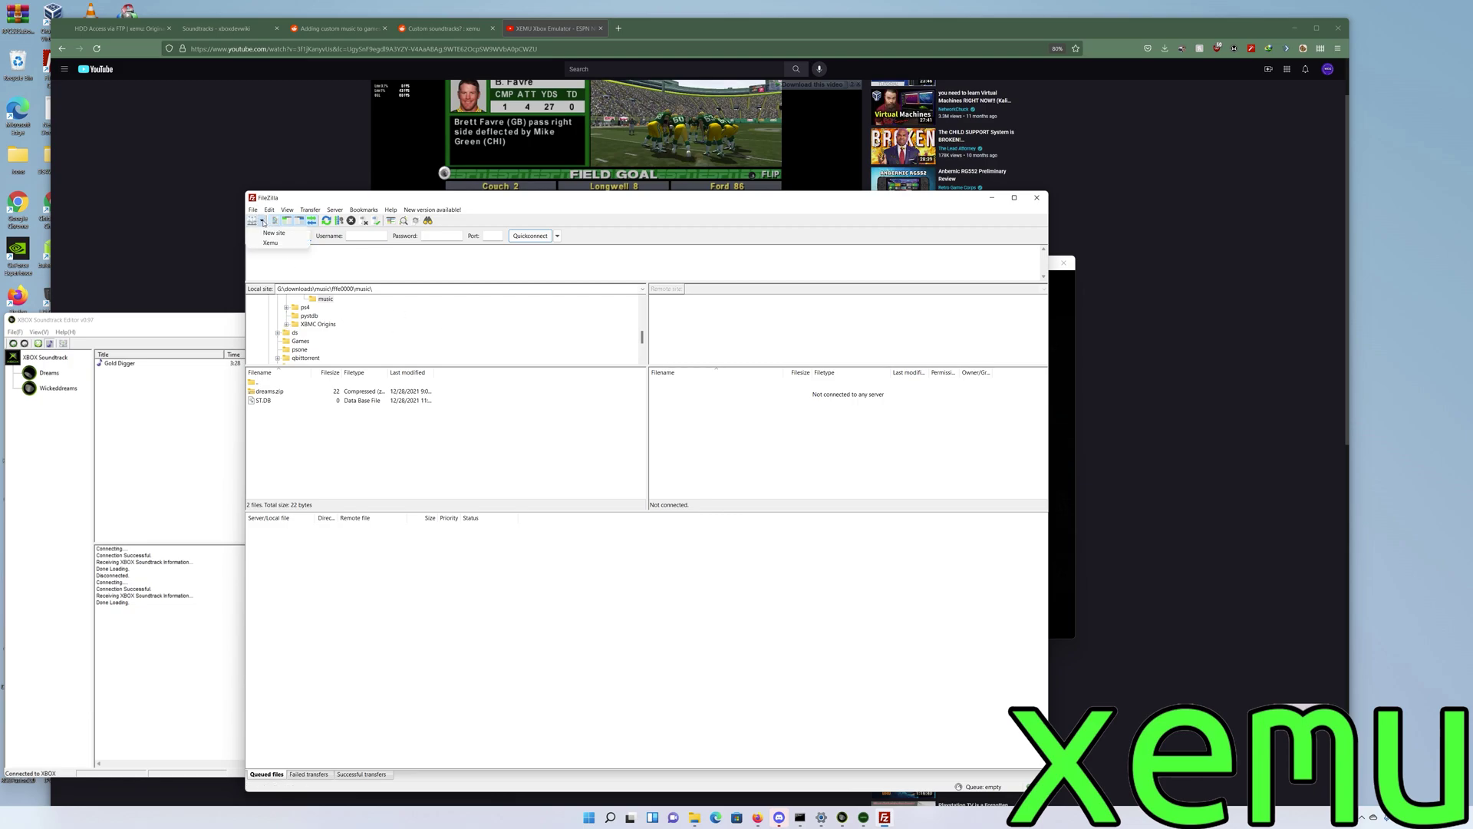
left_click(275, 232)
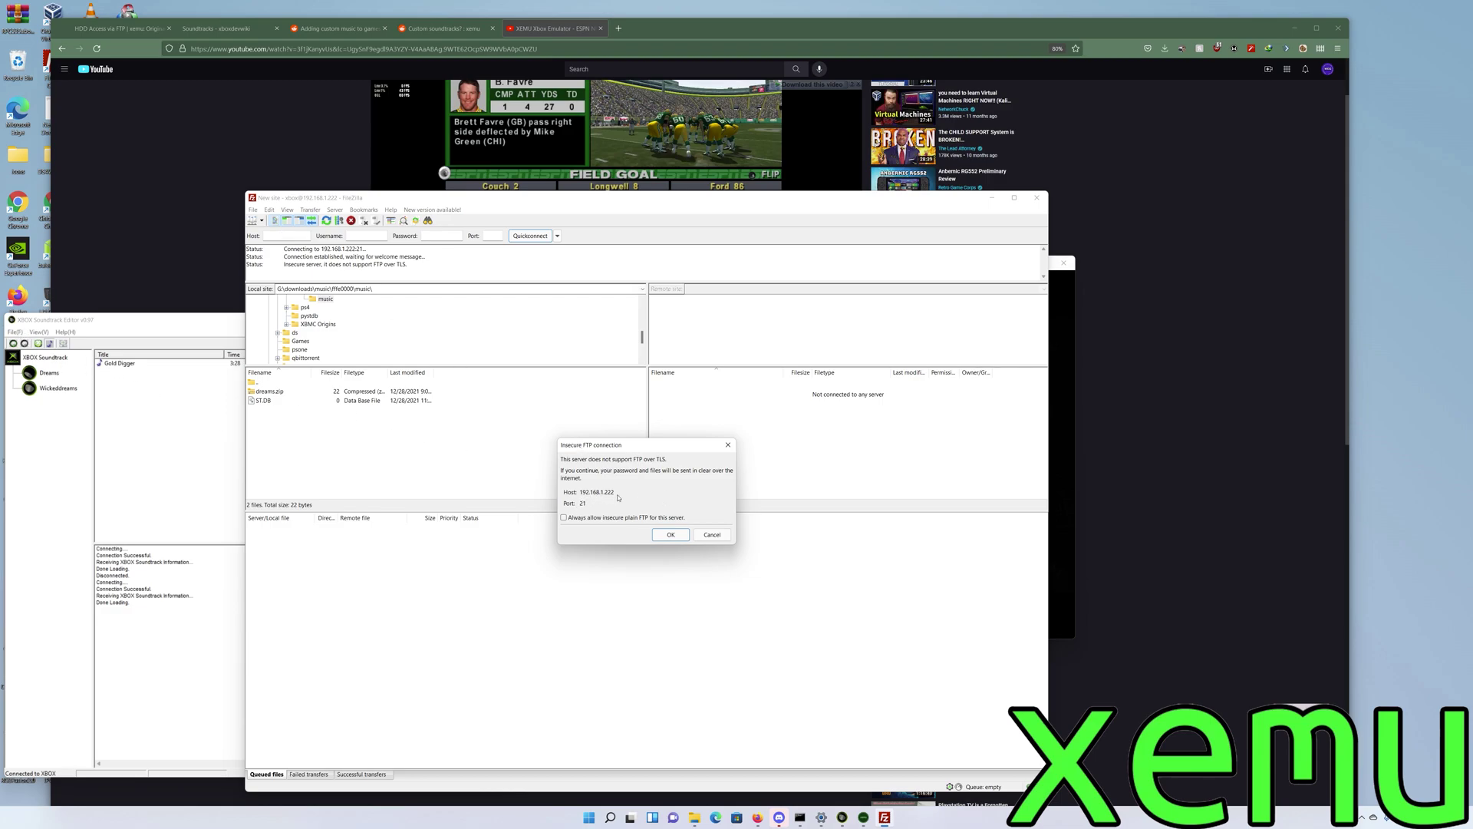
left_click(670, 534)
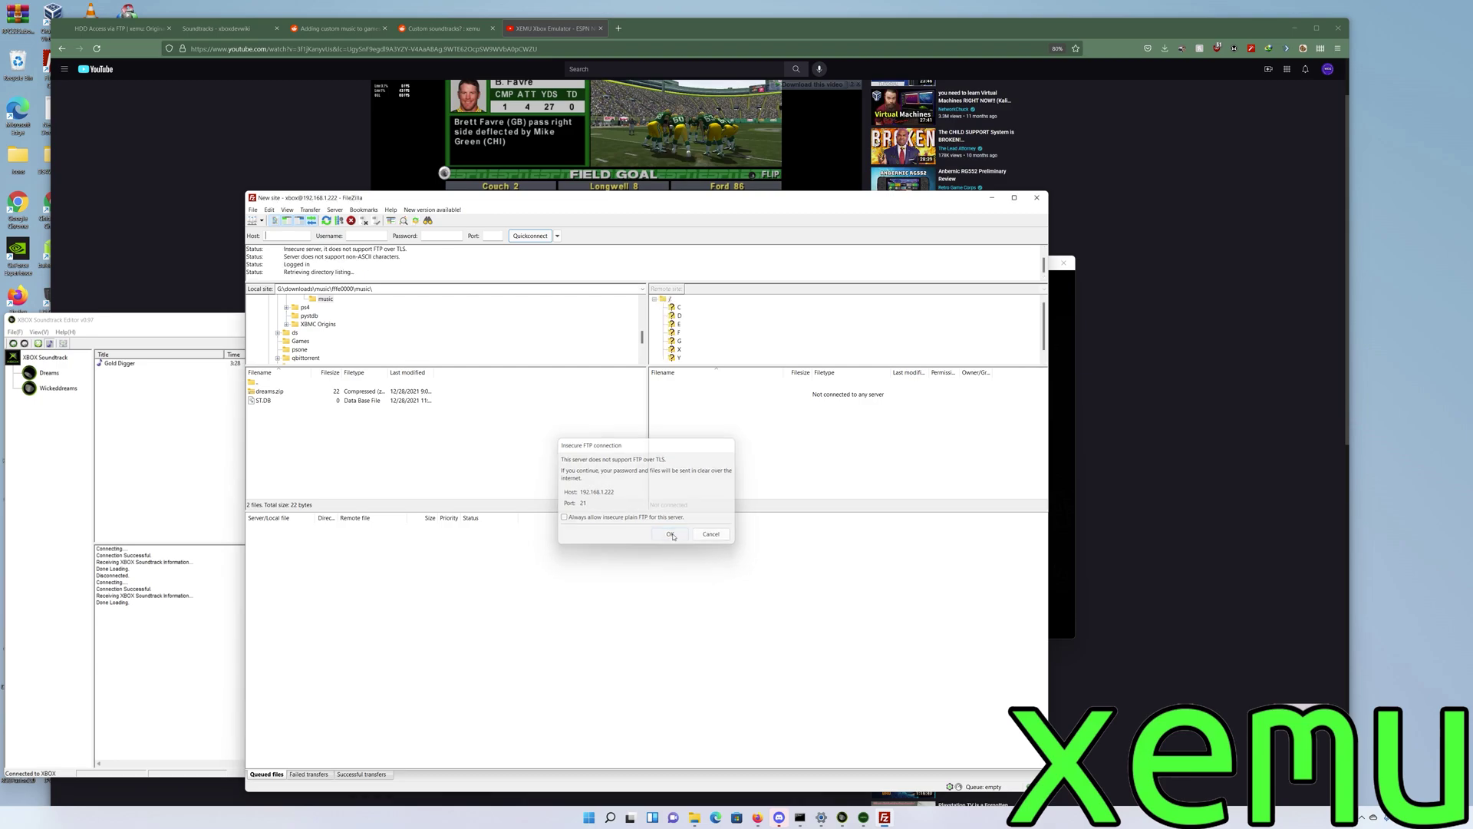
Step: Open the remote folder /E/TDATA/fffe0000/music on the Xbox hard drive
double_click(661, 409)
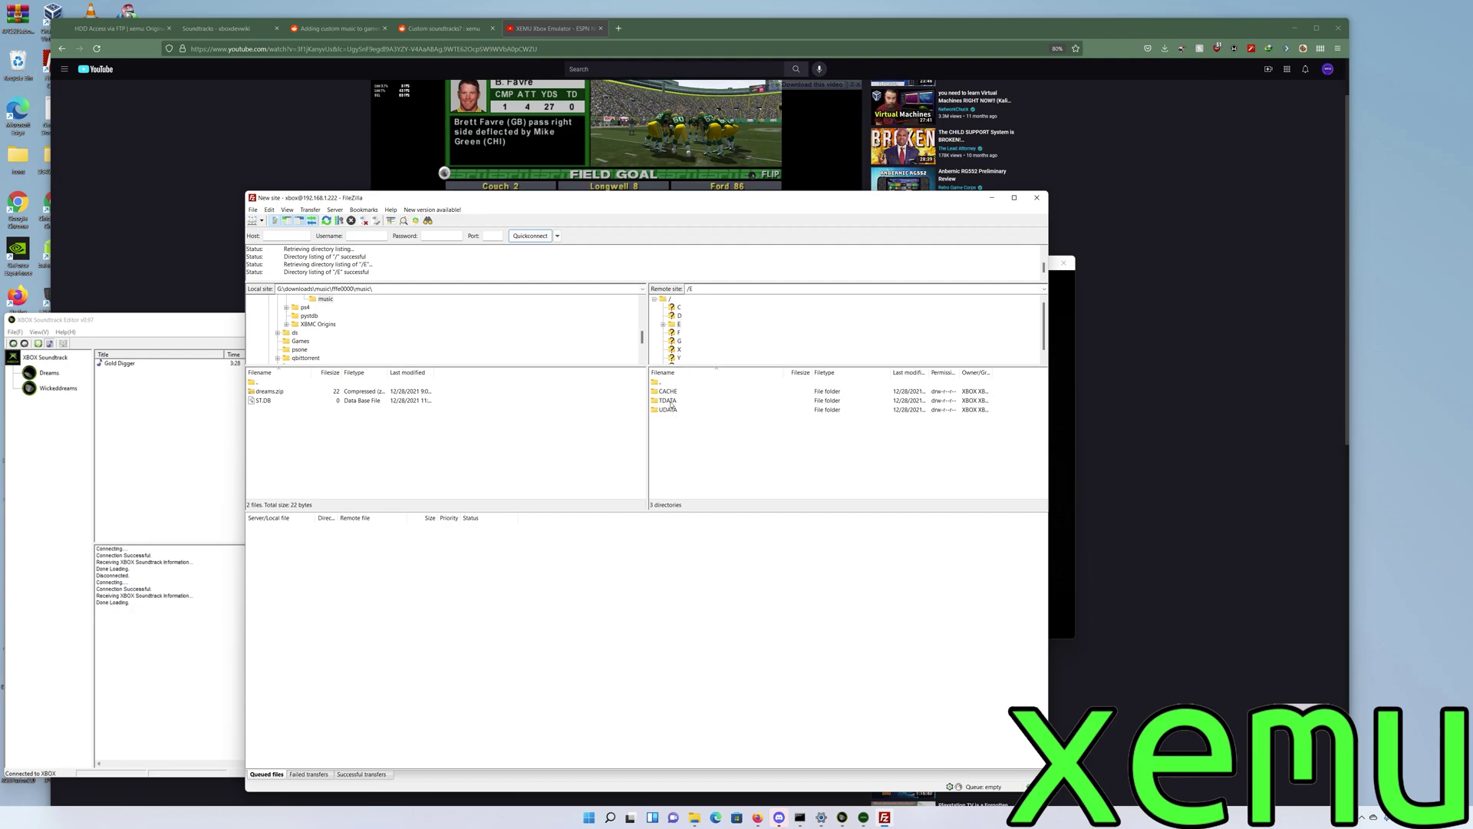
double_click(670, 401)
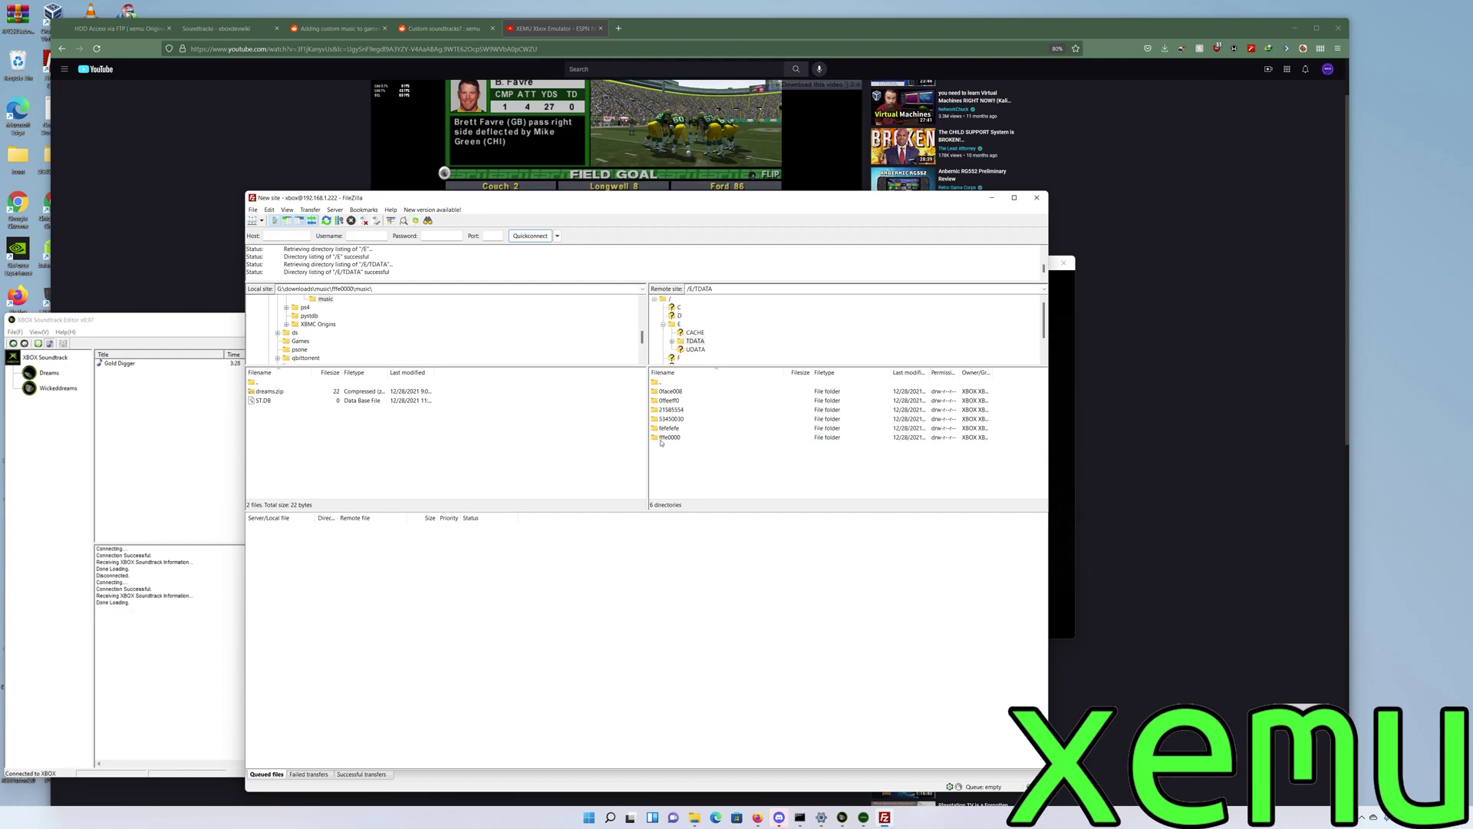
double_click(668, 439)
left_click(674, 393)
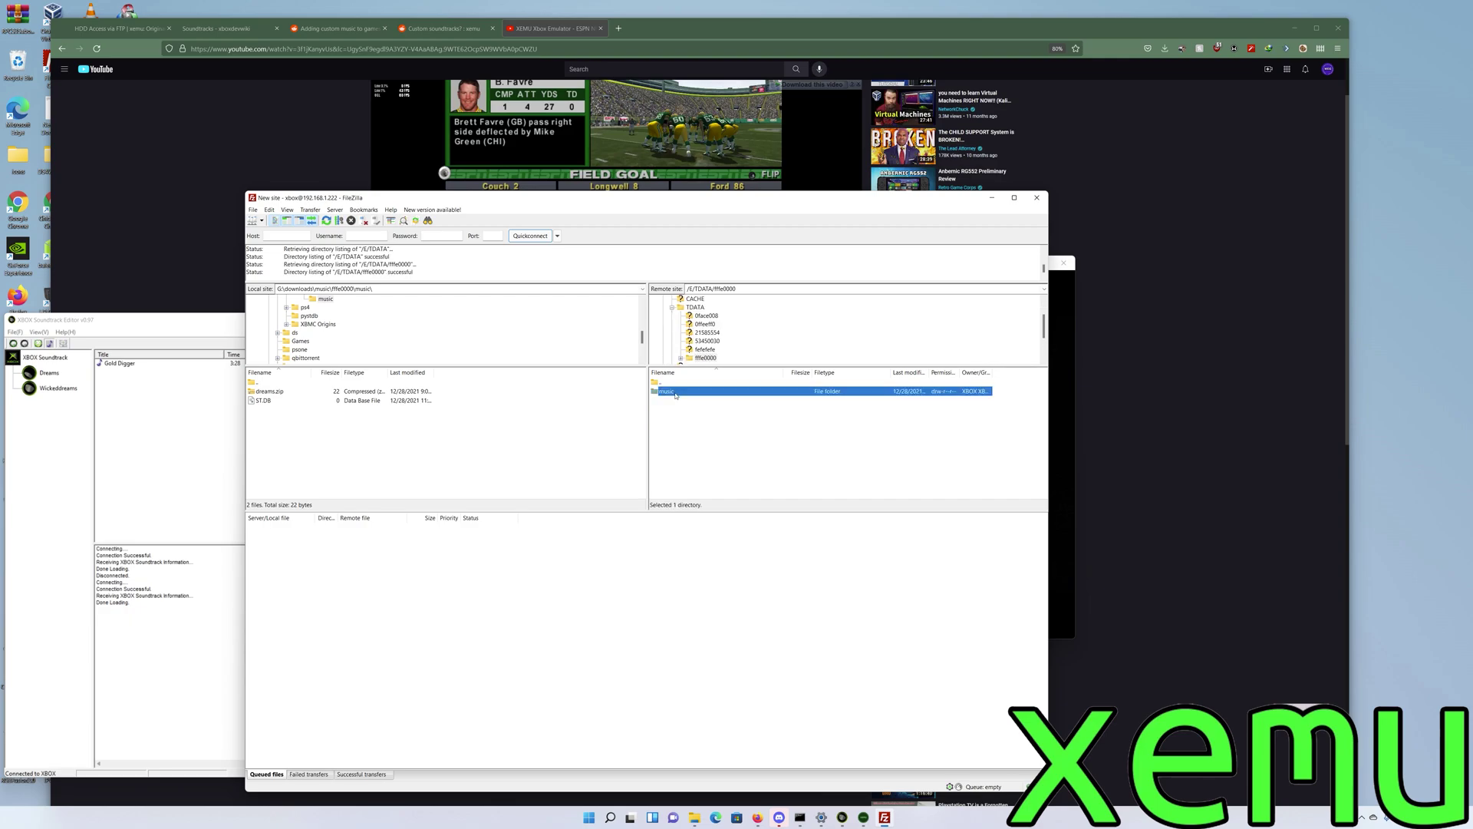
double_click(676, 394)
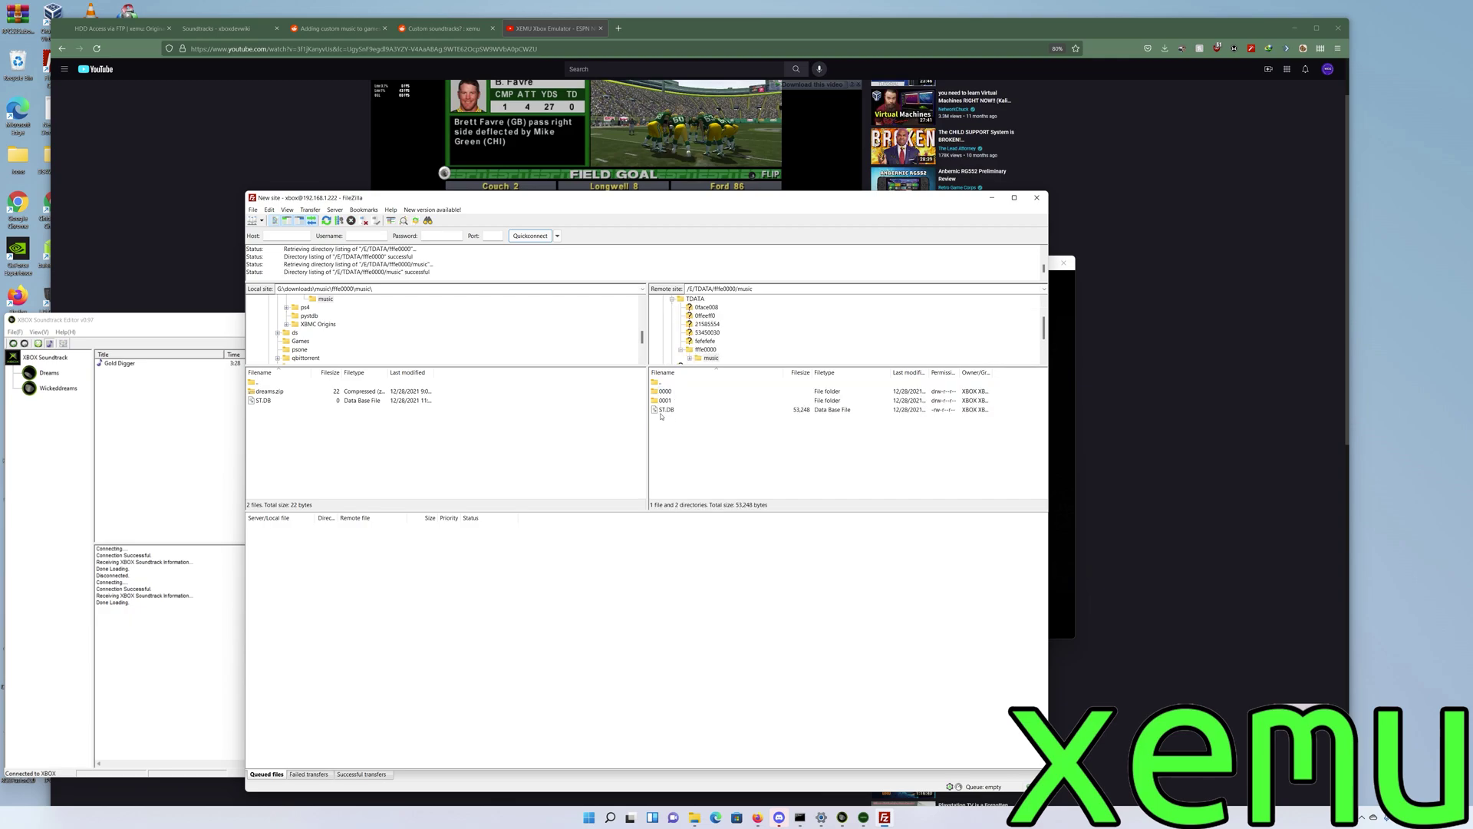
Step: Inspect the files in the 0000 and 0001 music folders, and close FileZilla
double_click(671, 393)
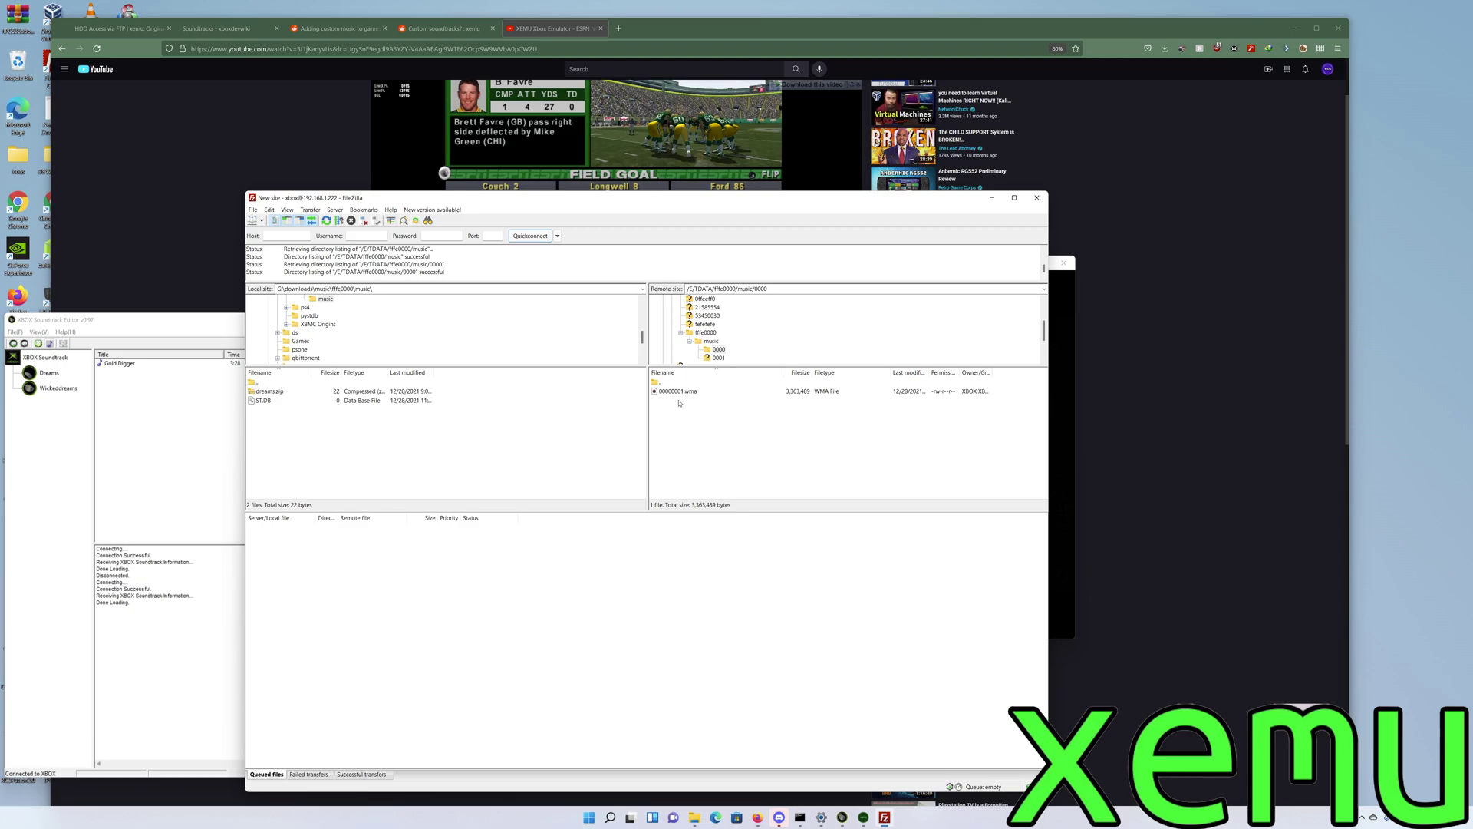
double_click(662, 381)
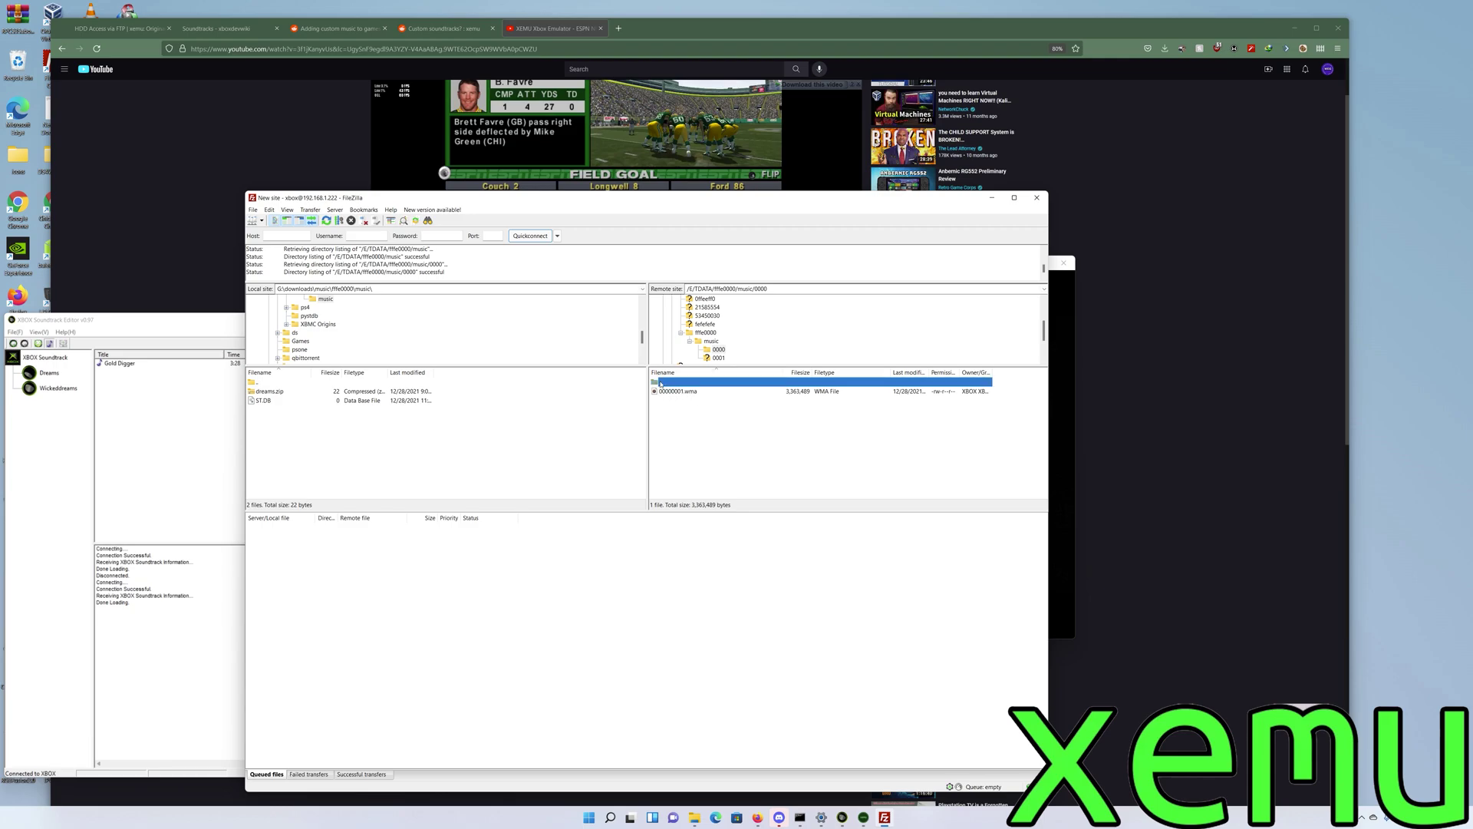
double_click(675, 400)
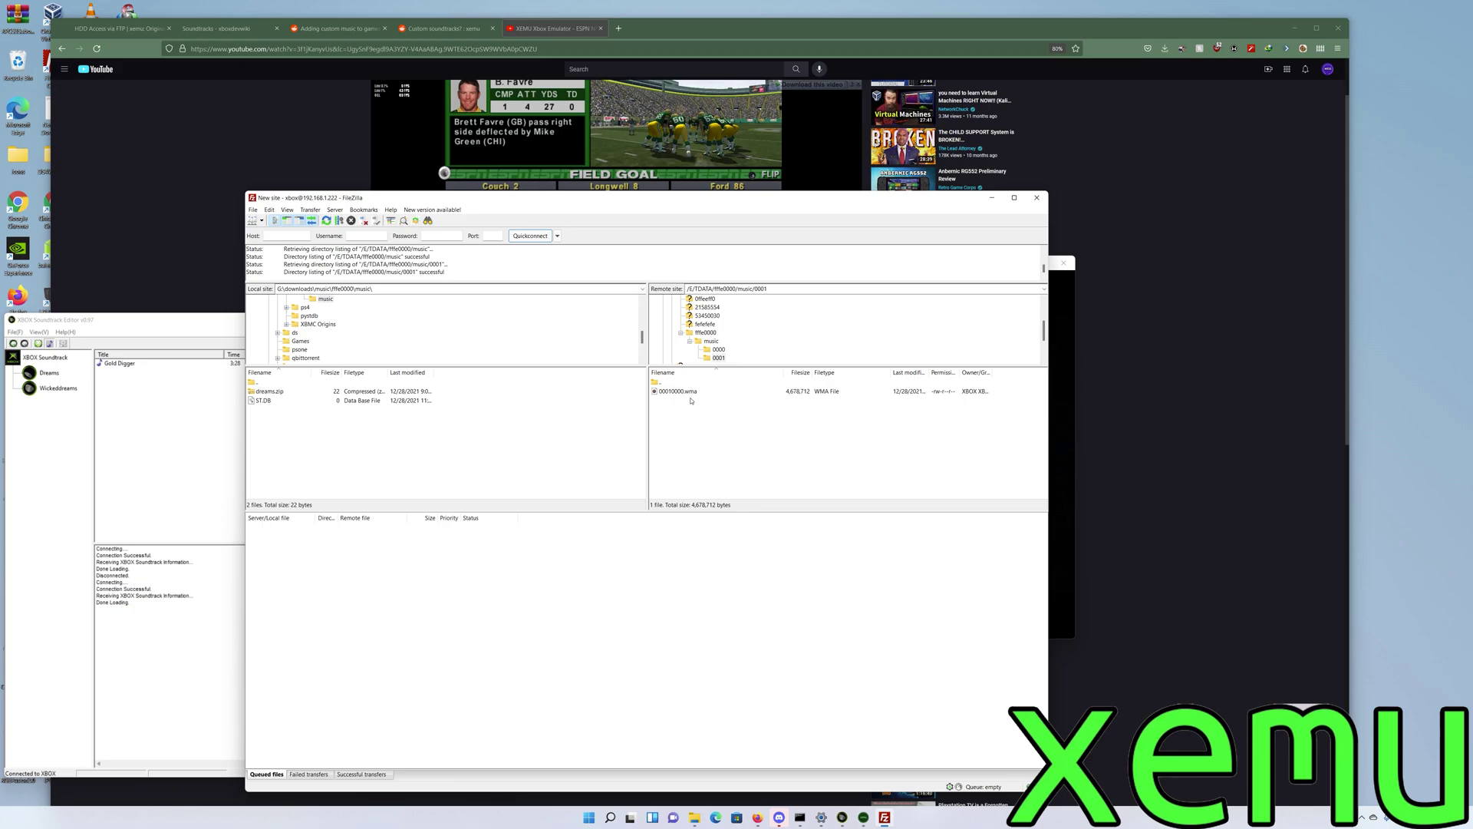
left_click(1037, 197)
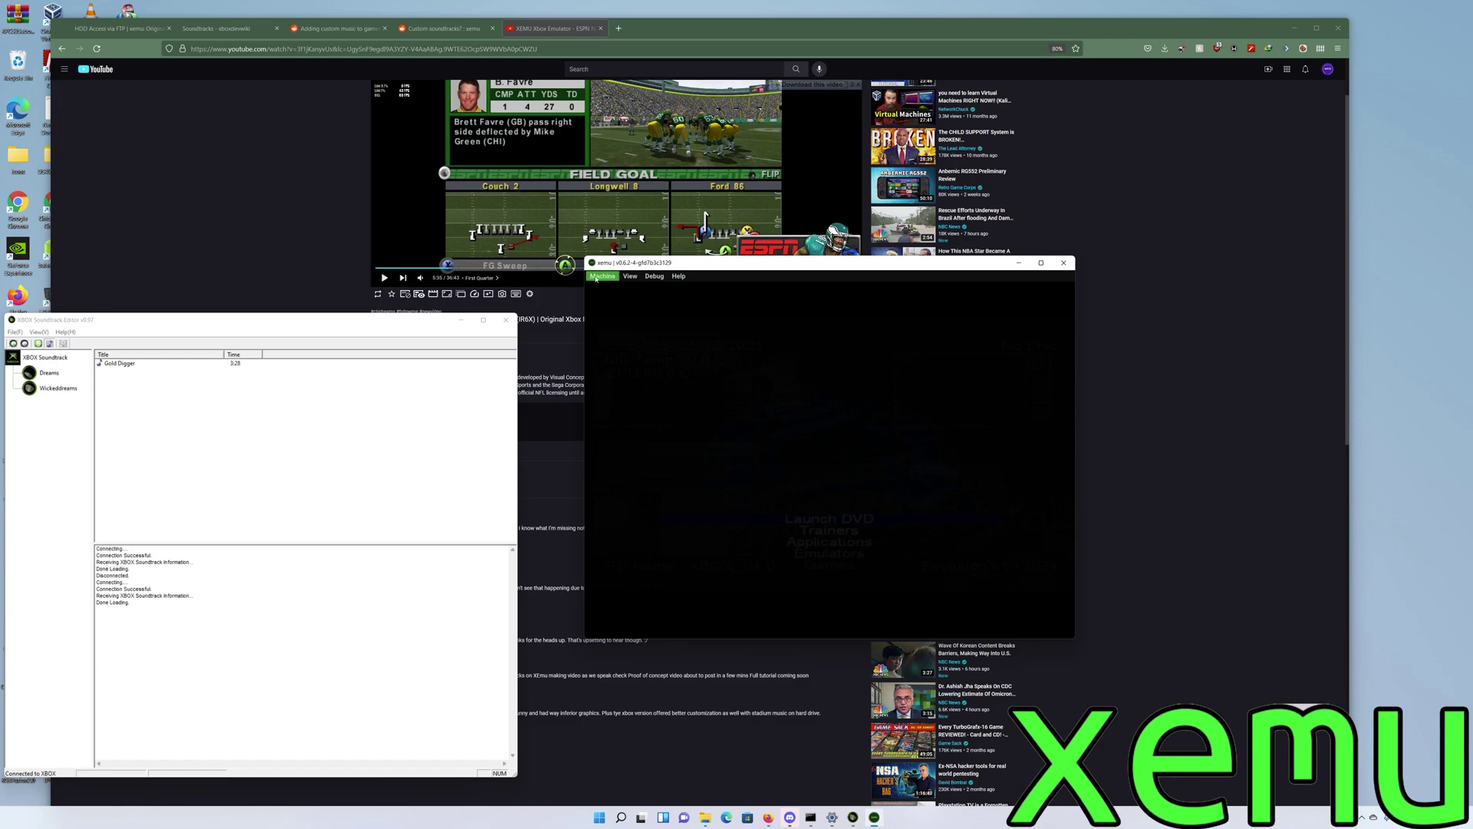
Step: Load the ESPN NFL 2K5 disc image into xemu from the xbox\System\iso folder on drive G
left_click(602, 276)
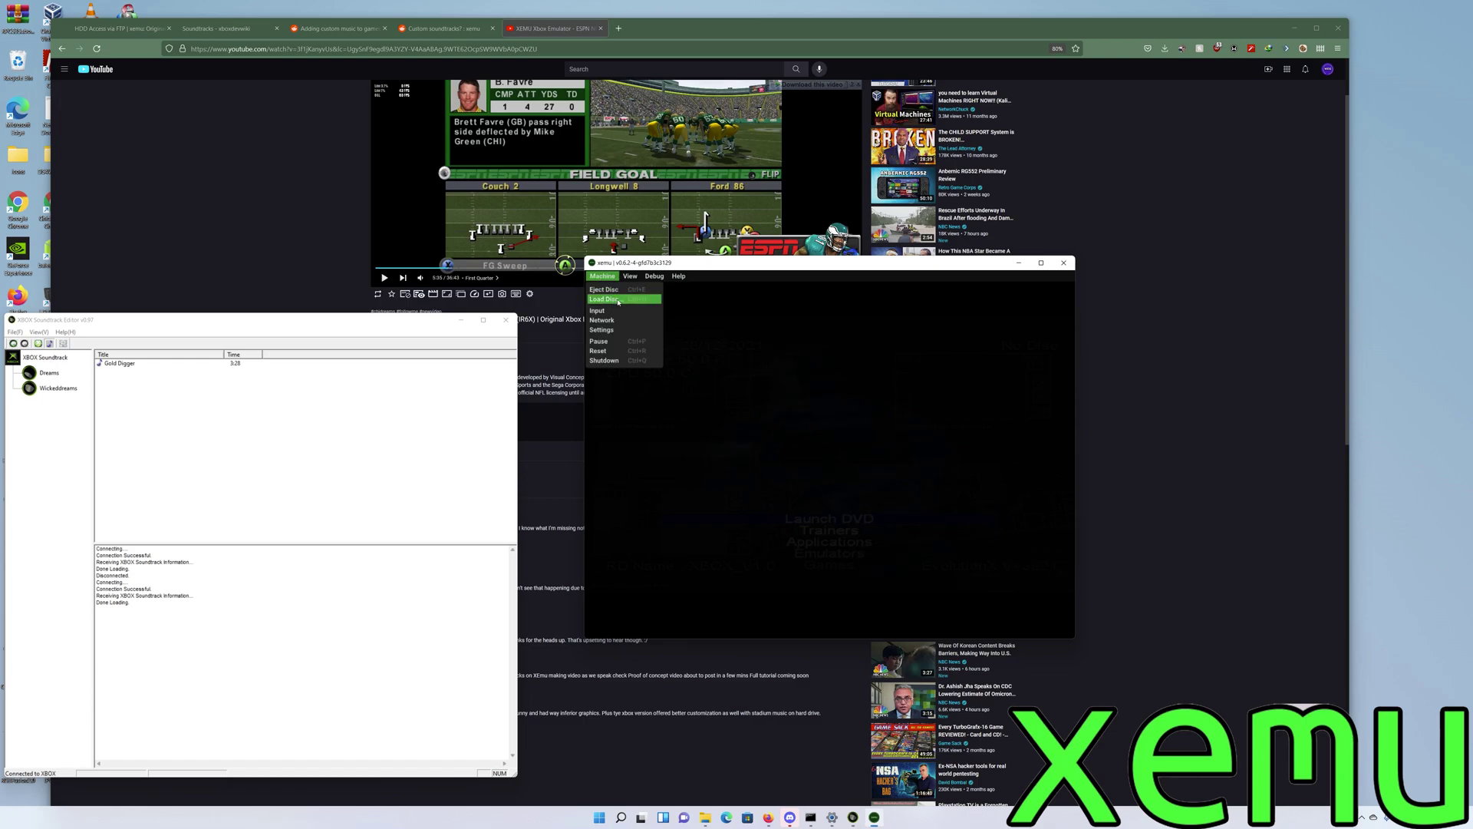
left_click(622, 299)
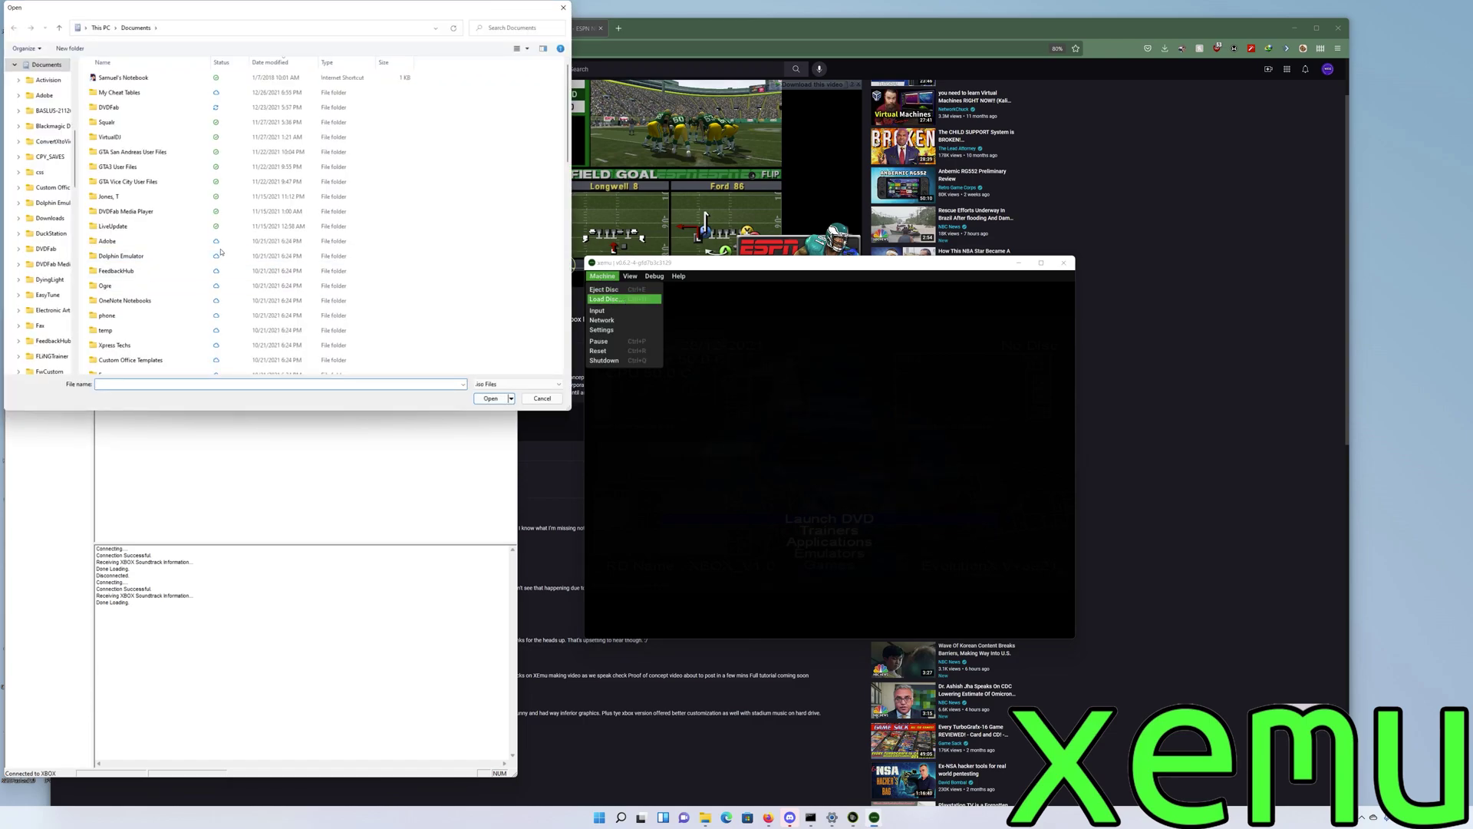
scroll(75, 163, "down", 1)
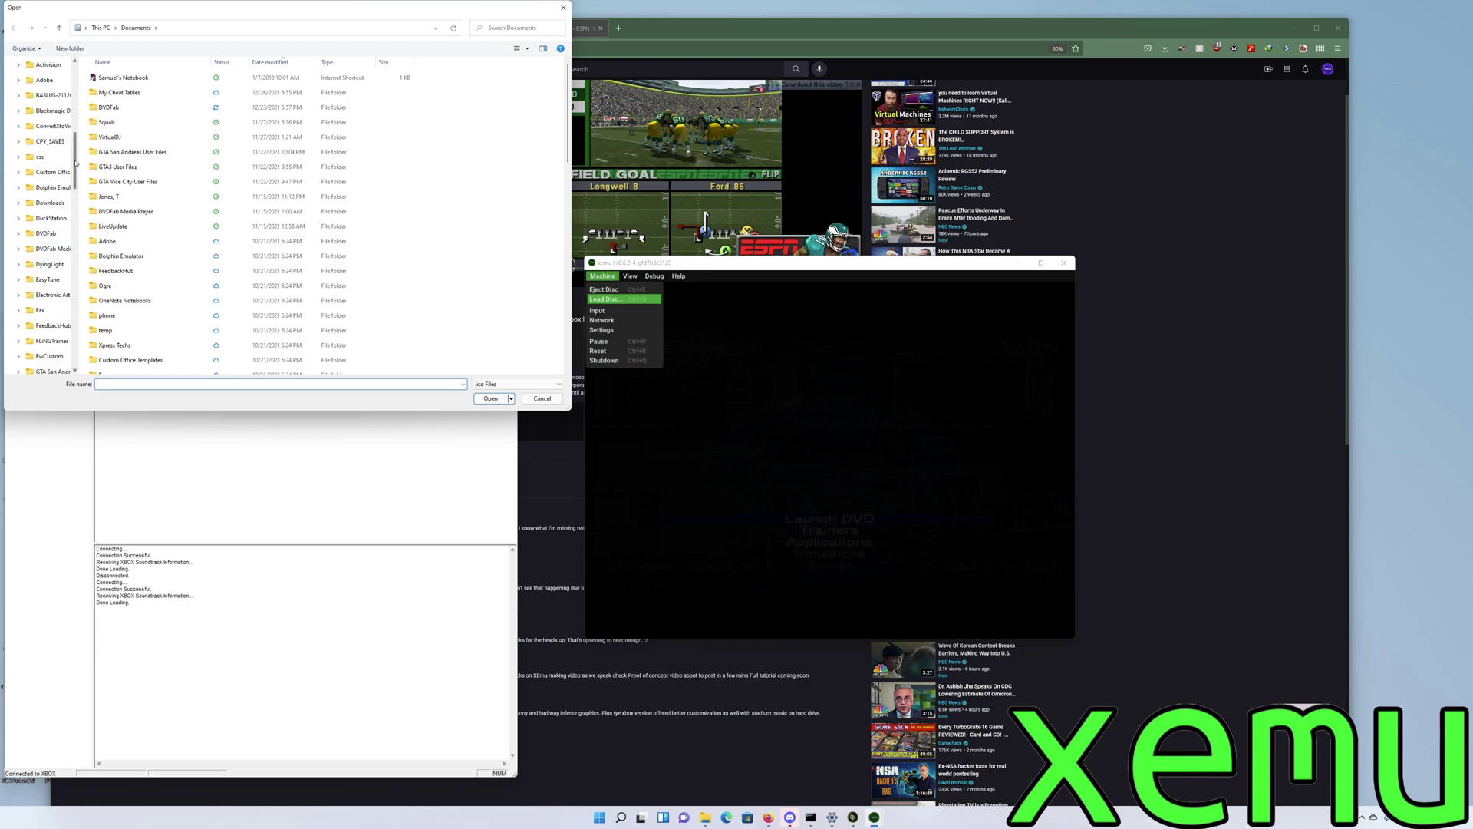
scroll(75, 163, "down", 10)
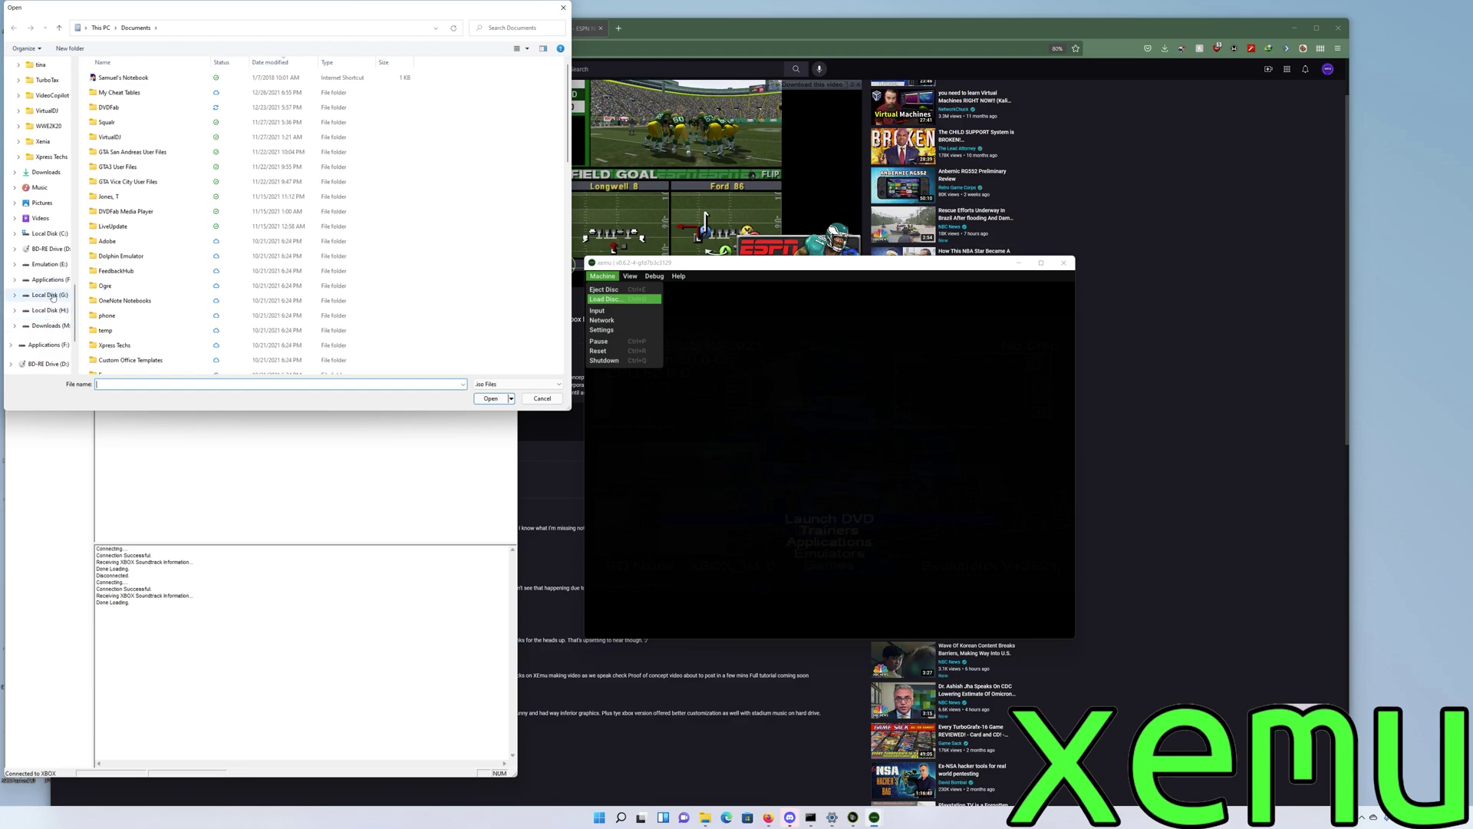
left_click(50, 296)
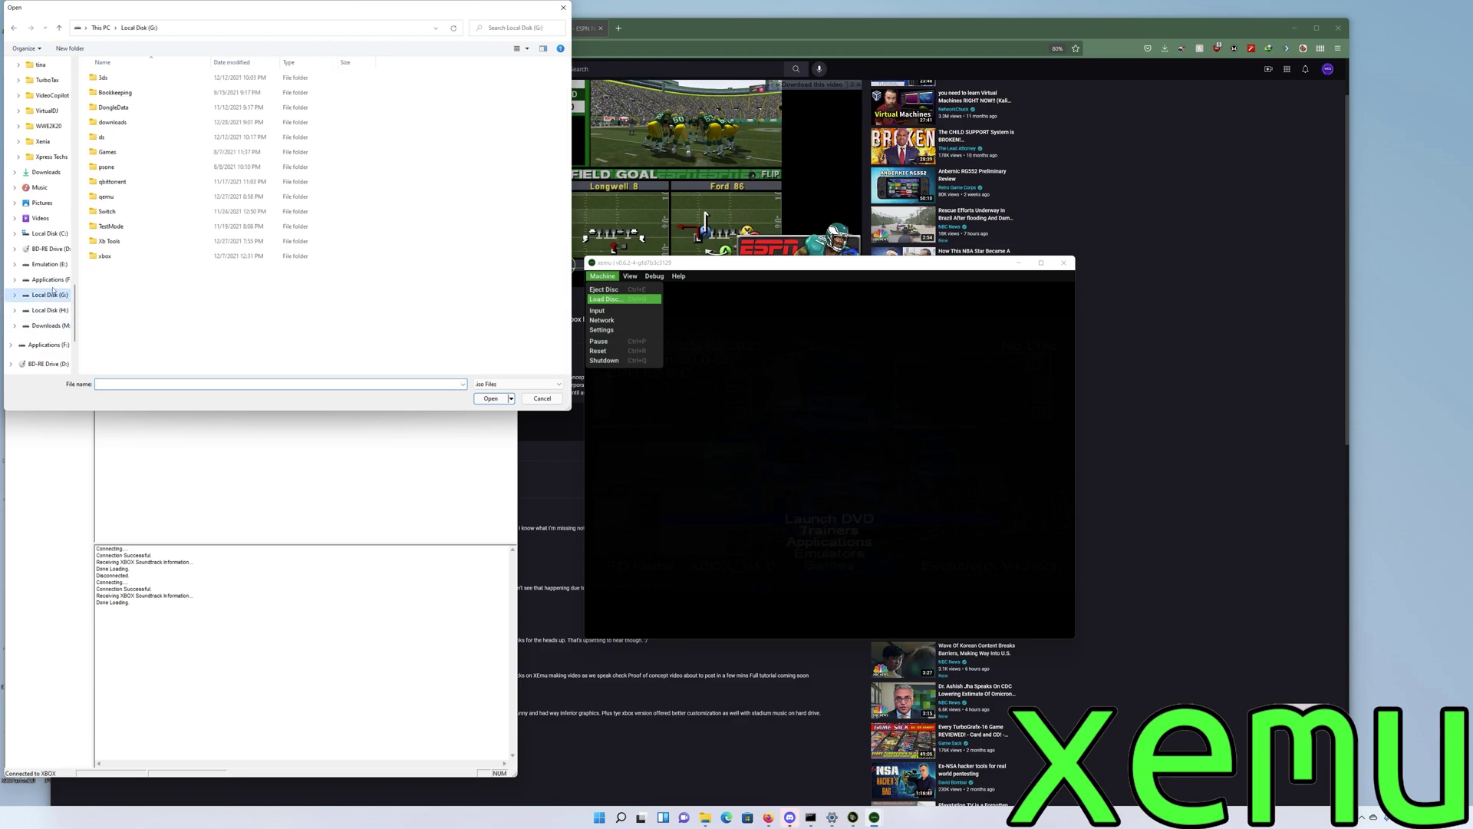
double_click(108, 256)
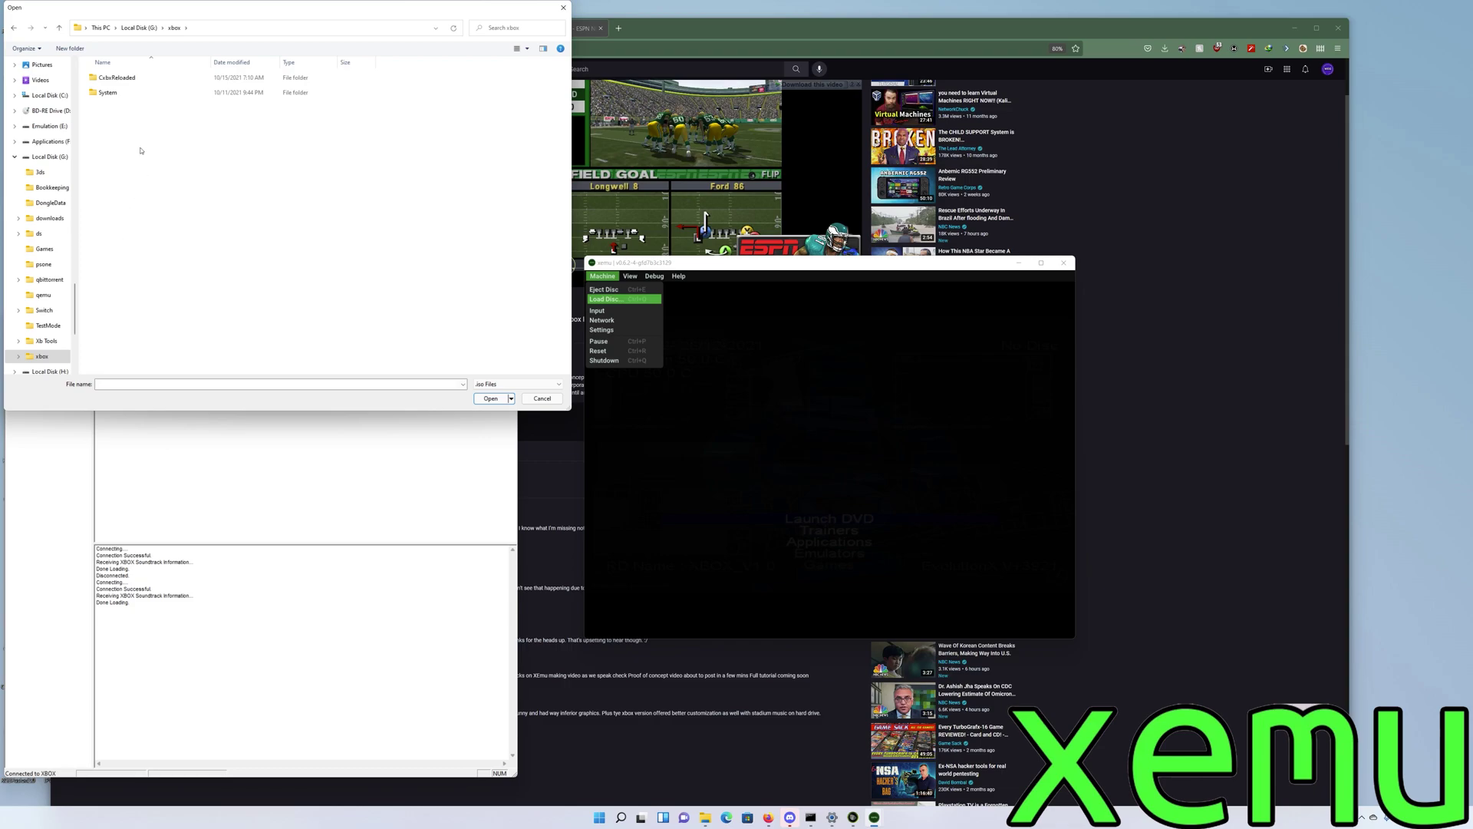
double_click(121, 94)
double_click(115, 107)
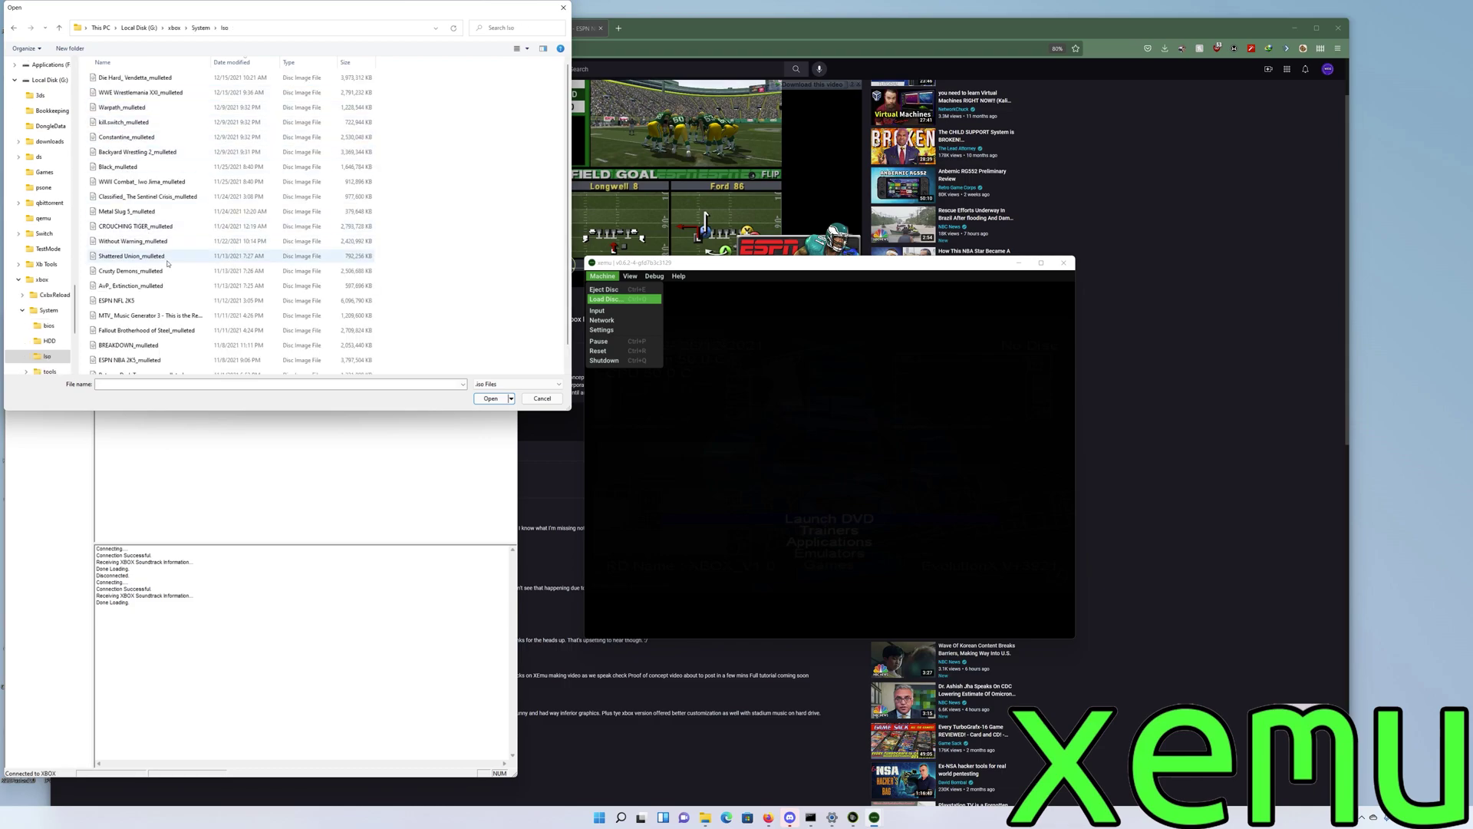
scroll(168, 263, "down", 1)
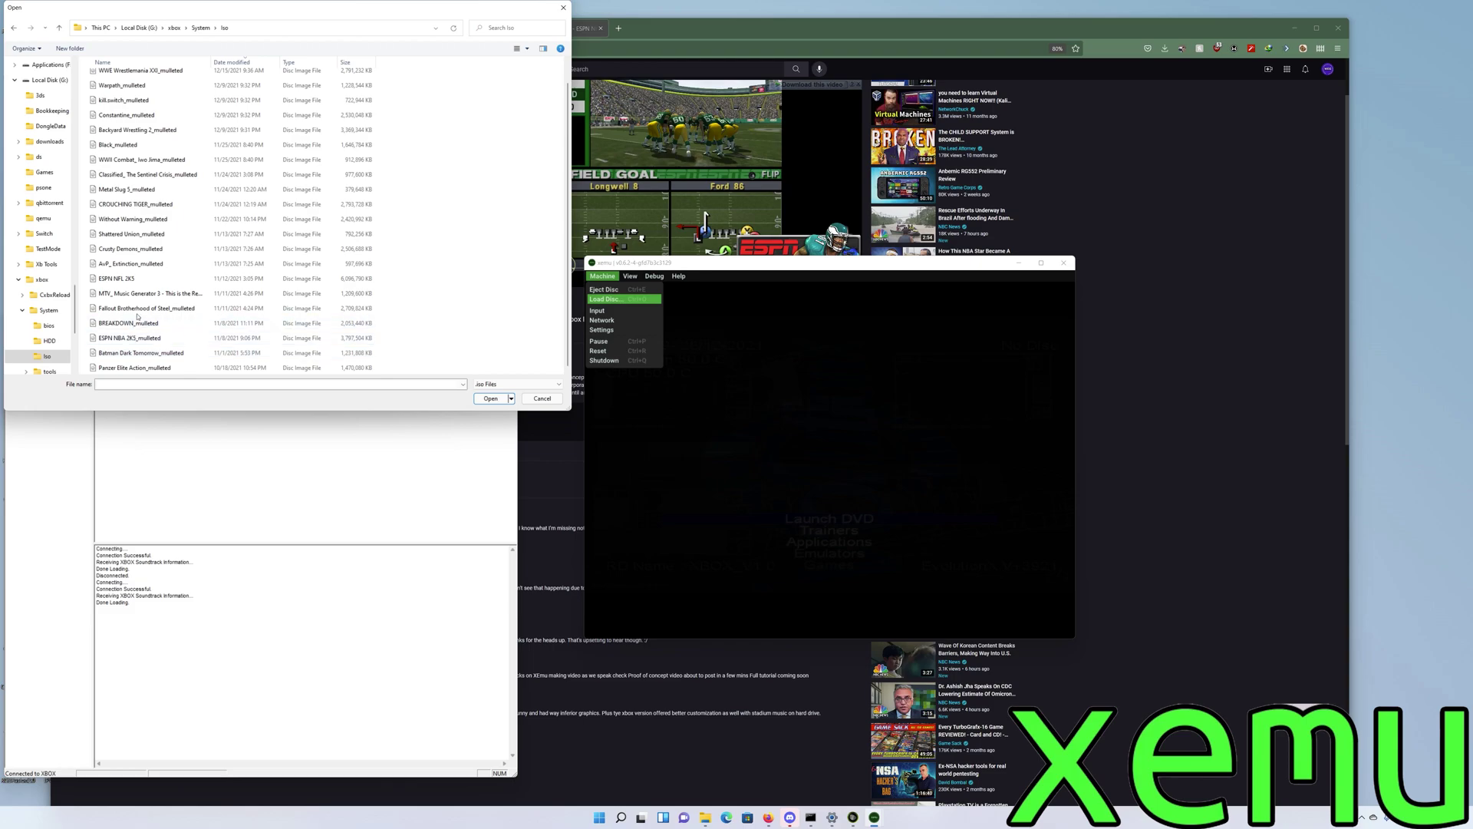
left_click(96, 279)
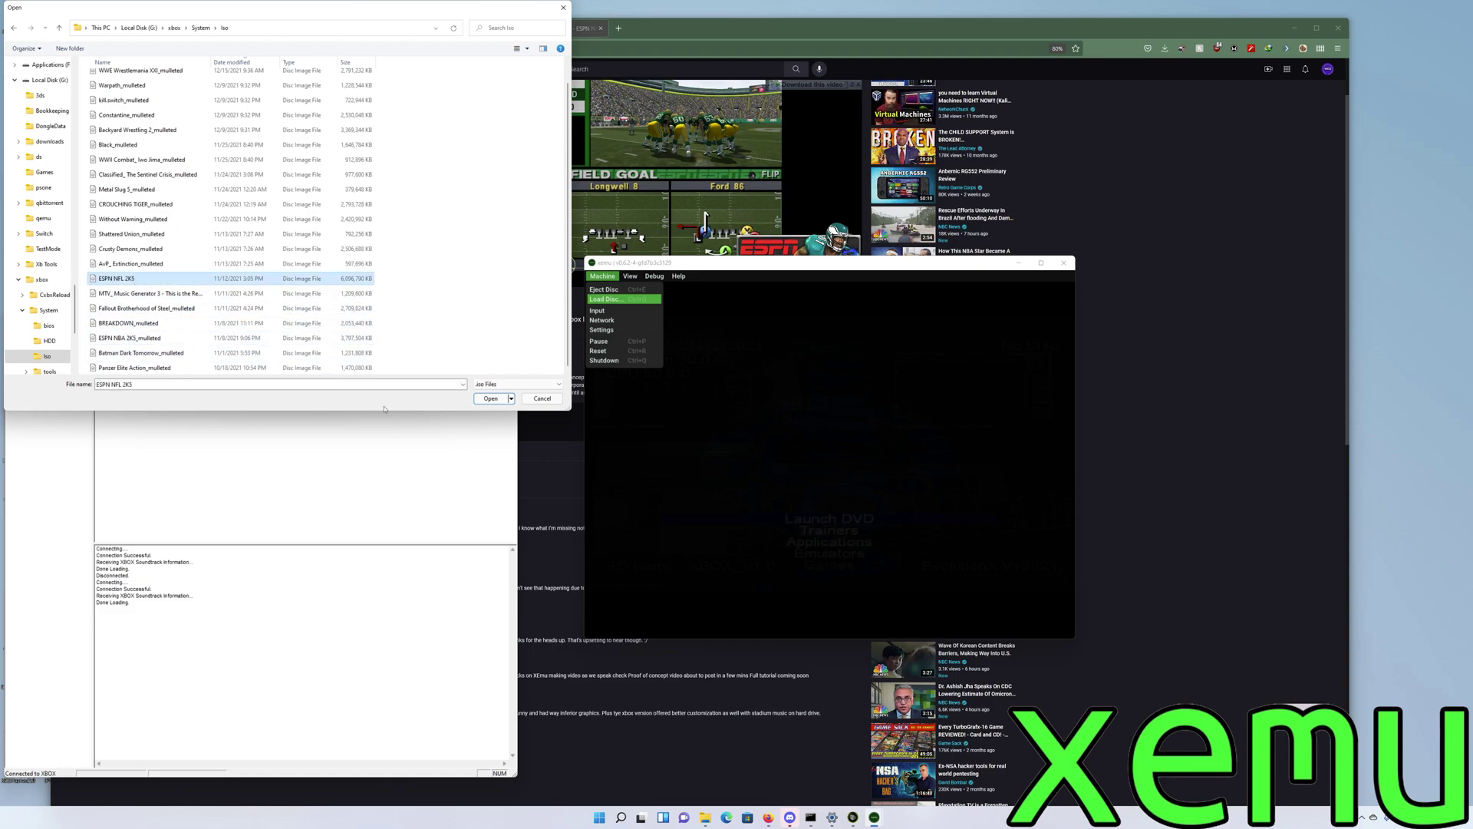
left_click(491, 398)
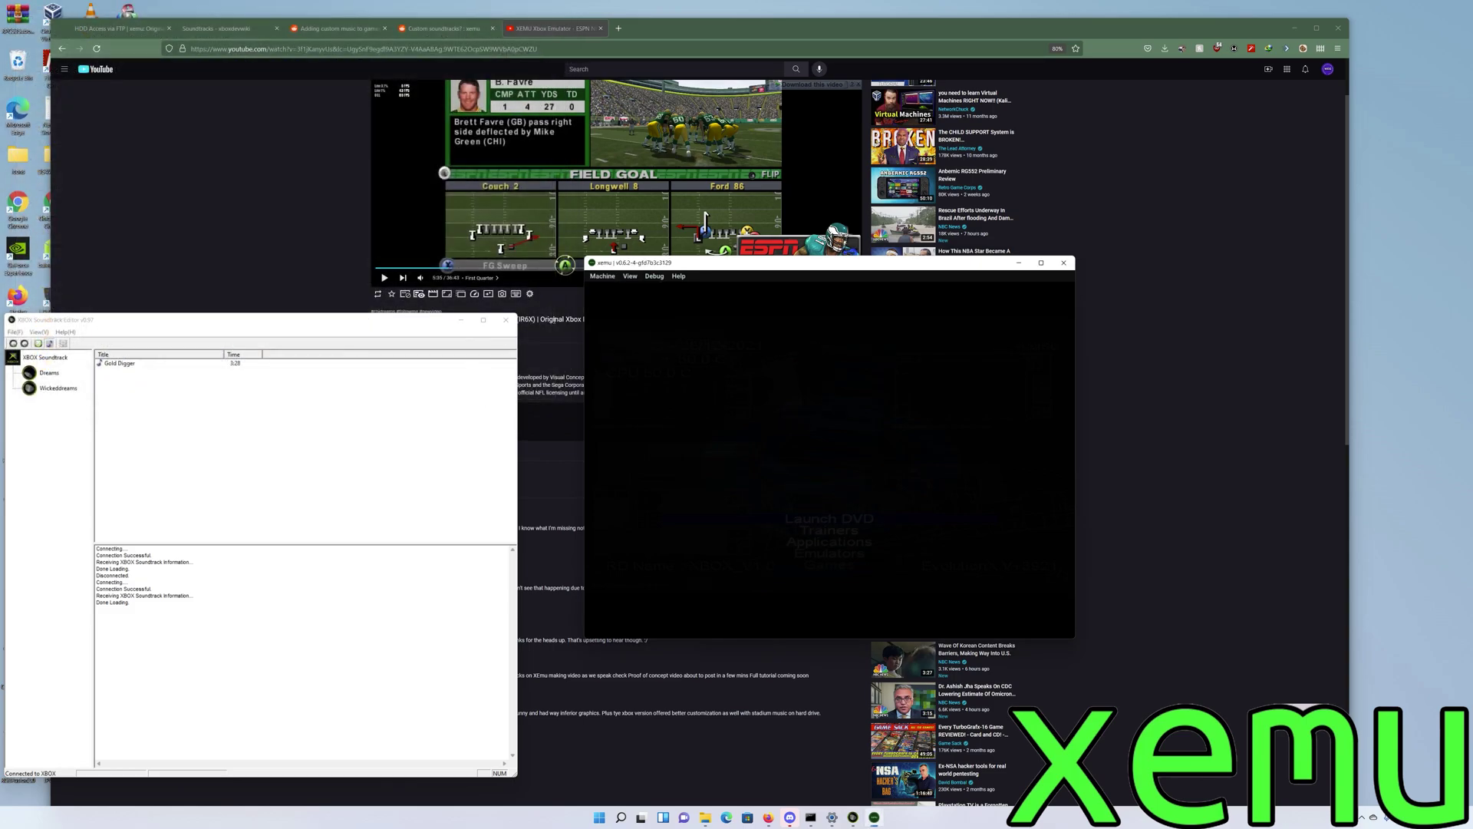
left_click(602, 276)
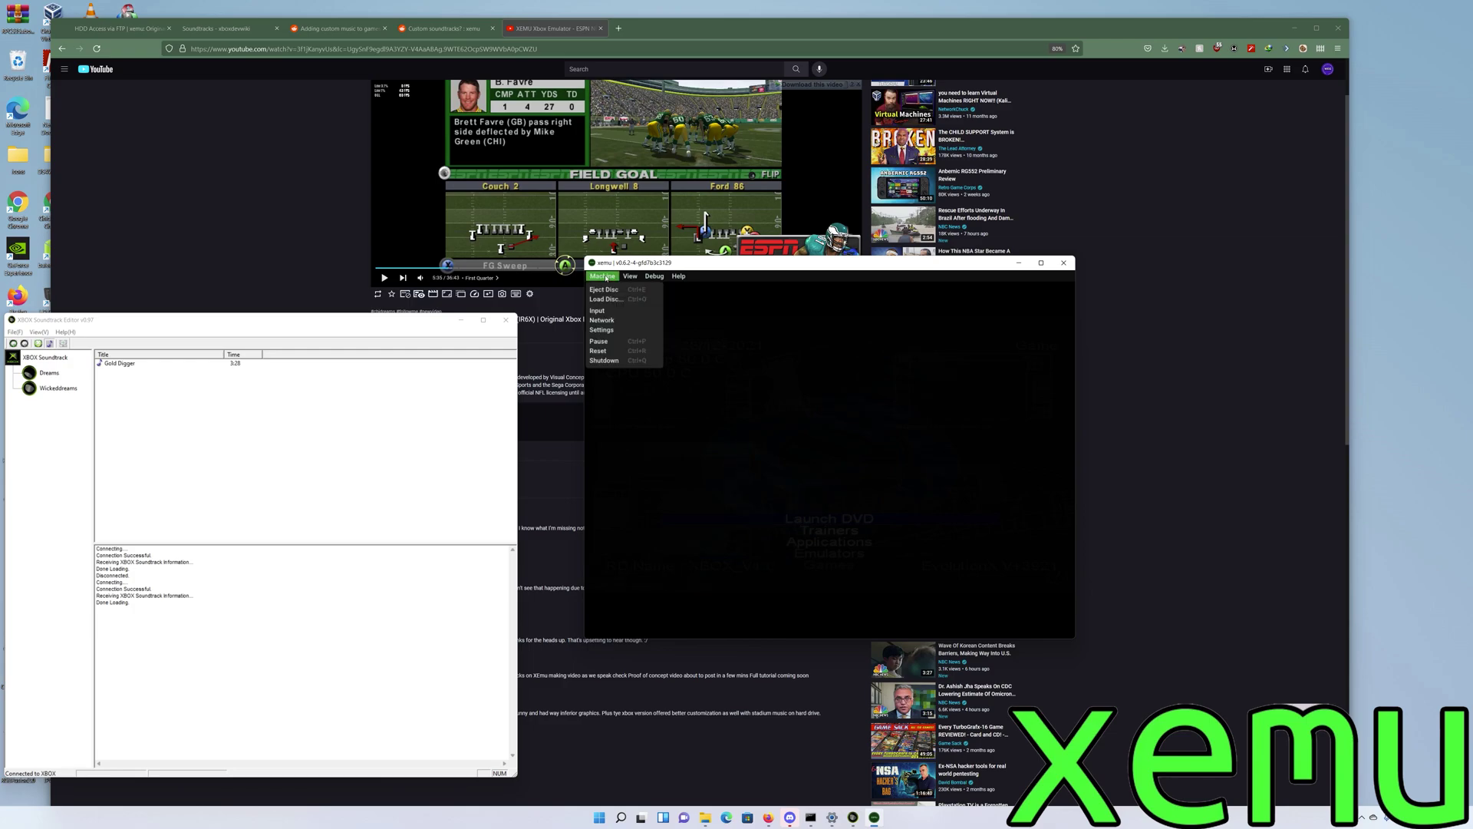
mouse_move(678, 276)
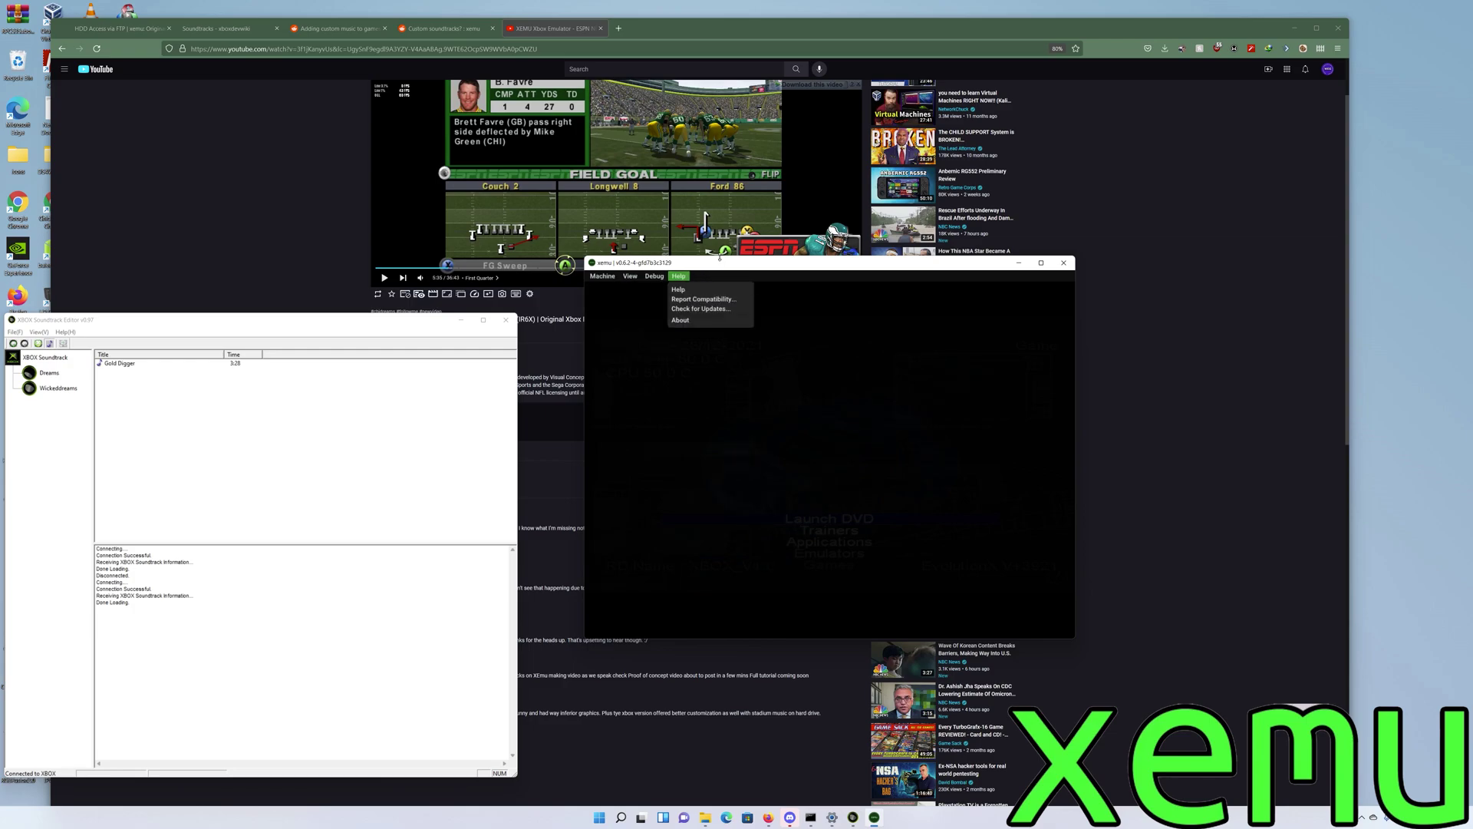
left_click(868, 345)
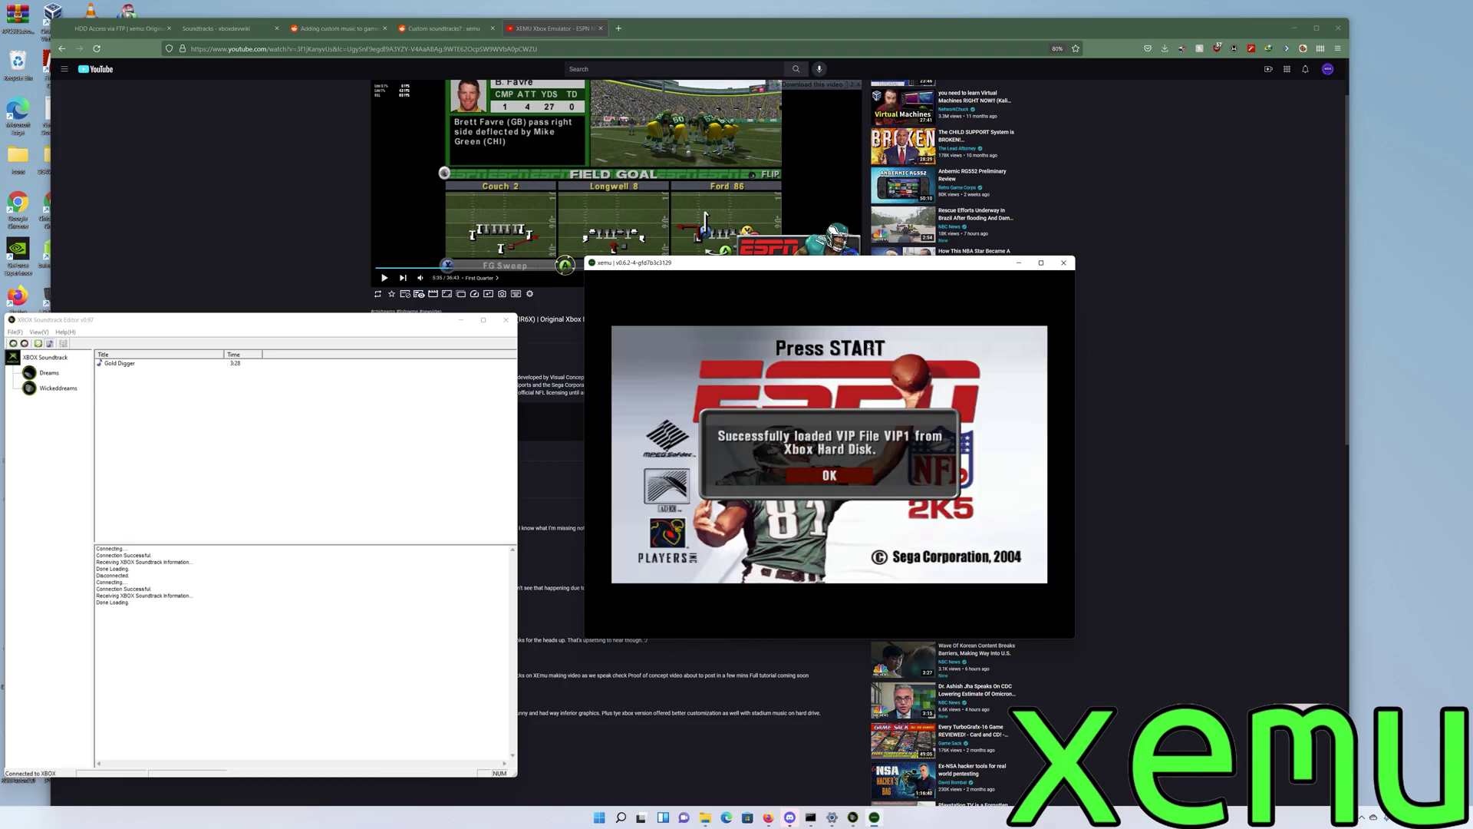
Step: Dismiss the VIP file message in ESPN NFL 2K5 and open Extras from the main menu
key("a")
key("Down")
key("Down")
key("Down")
key("Down")
key("Down")
key("Down")
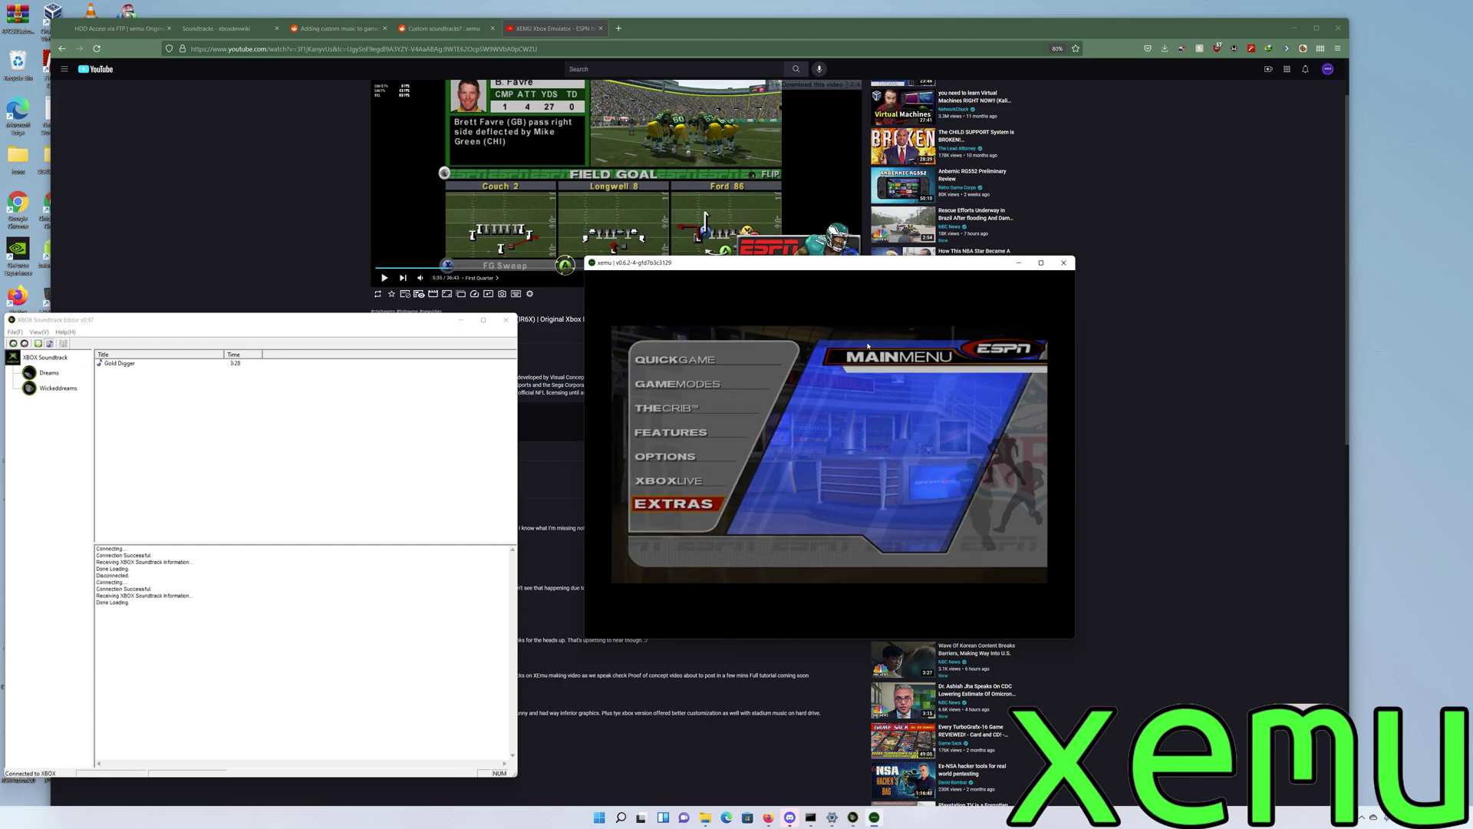
key("a")
Step: Look through the entries of the Extras menu and return to the main menu
key("Down")
key("Down")
key("Down")
key("Down")
key("Down")
key("Down")
key("Down")
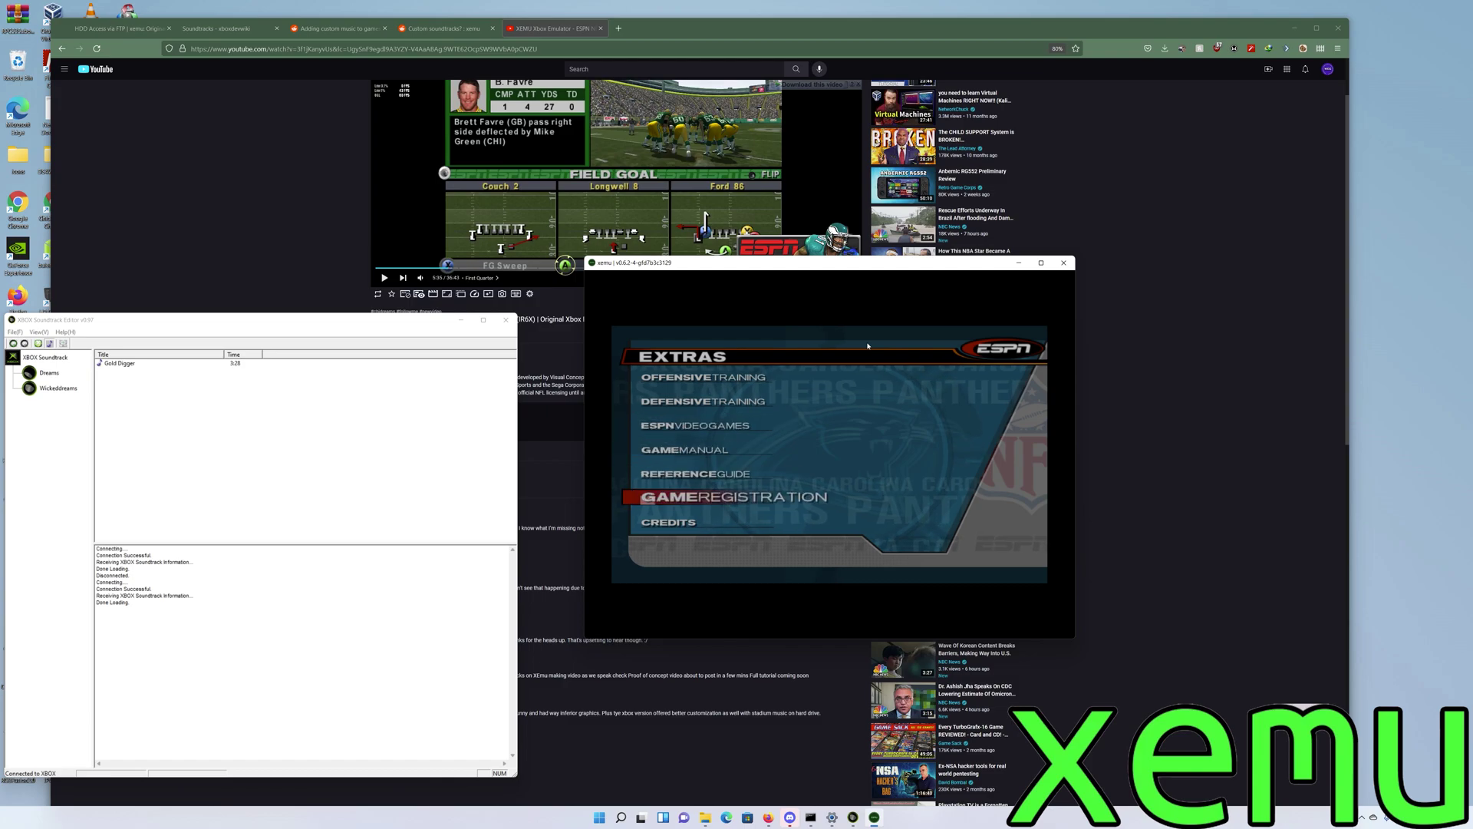
key("b")
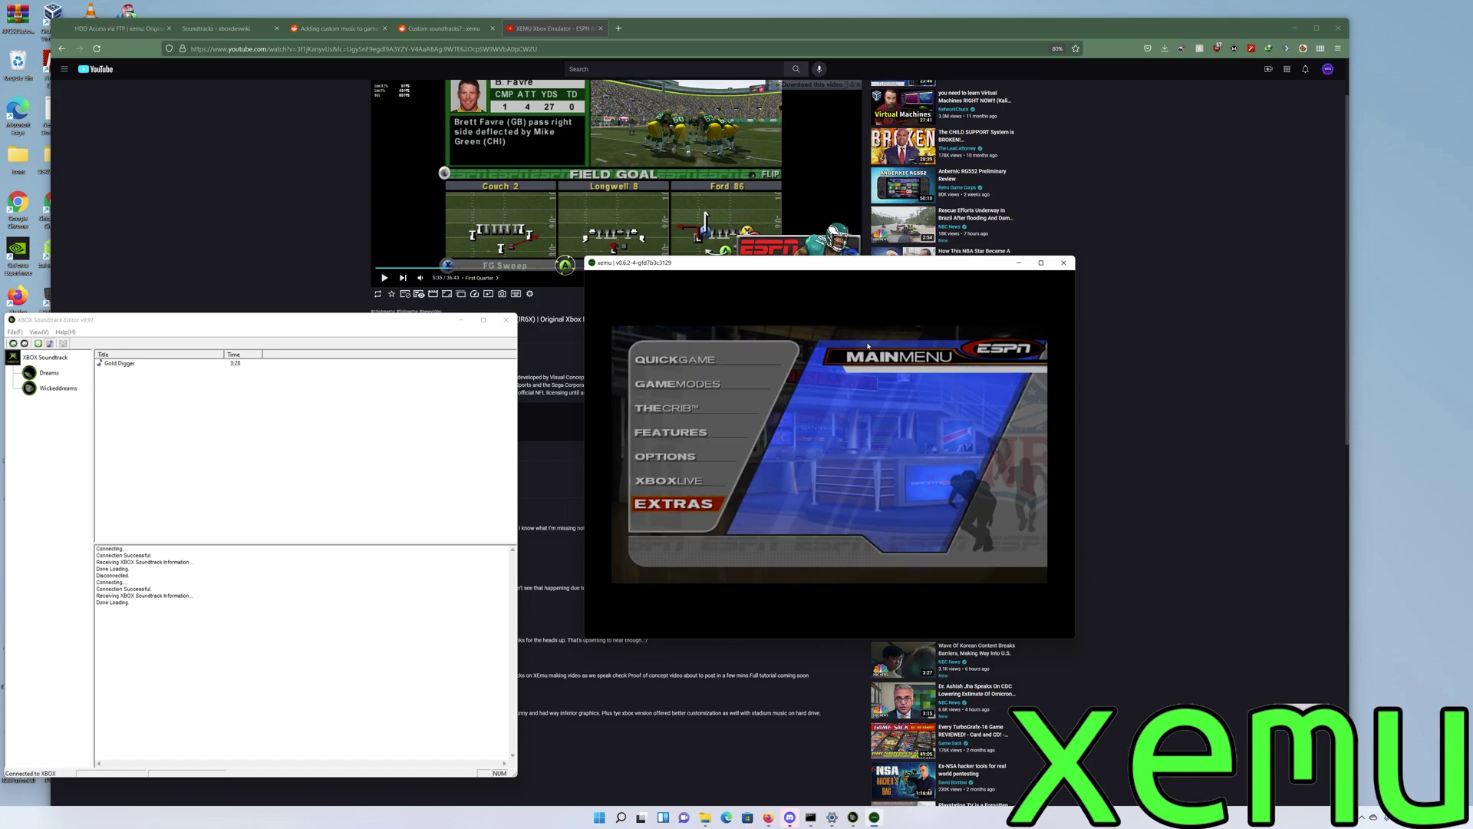
Step: Open the Options menu from the game's main menu
key("Up")
key("Up")
key("a")
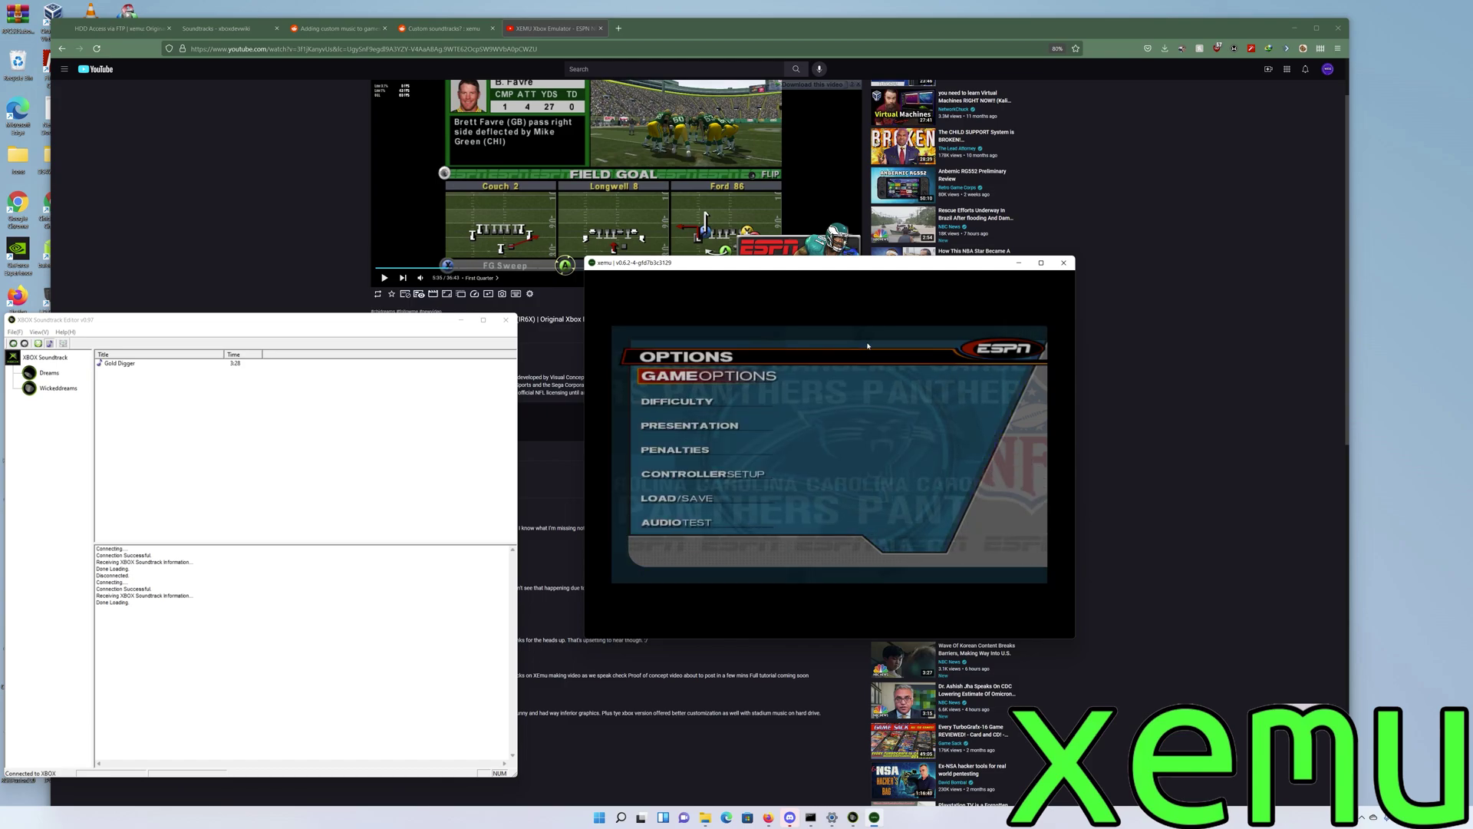
Step: Leave the Options menu and open Features from the game's main menu
key("Down")
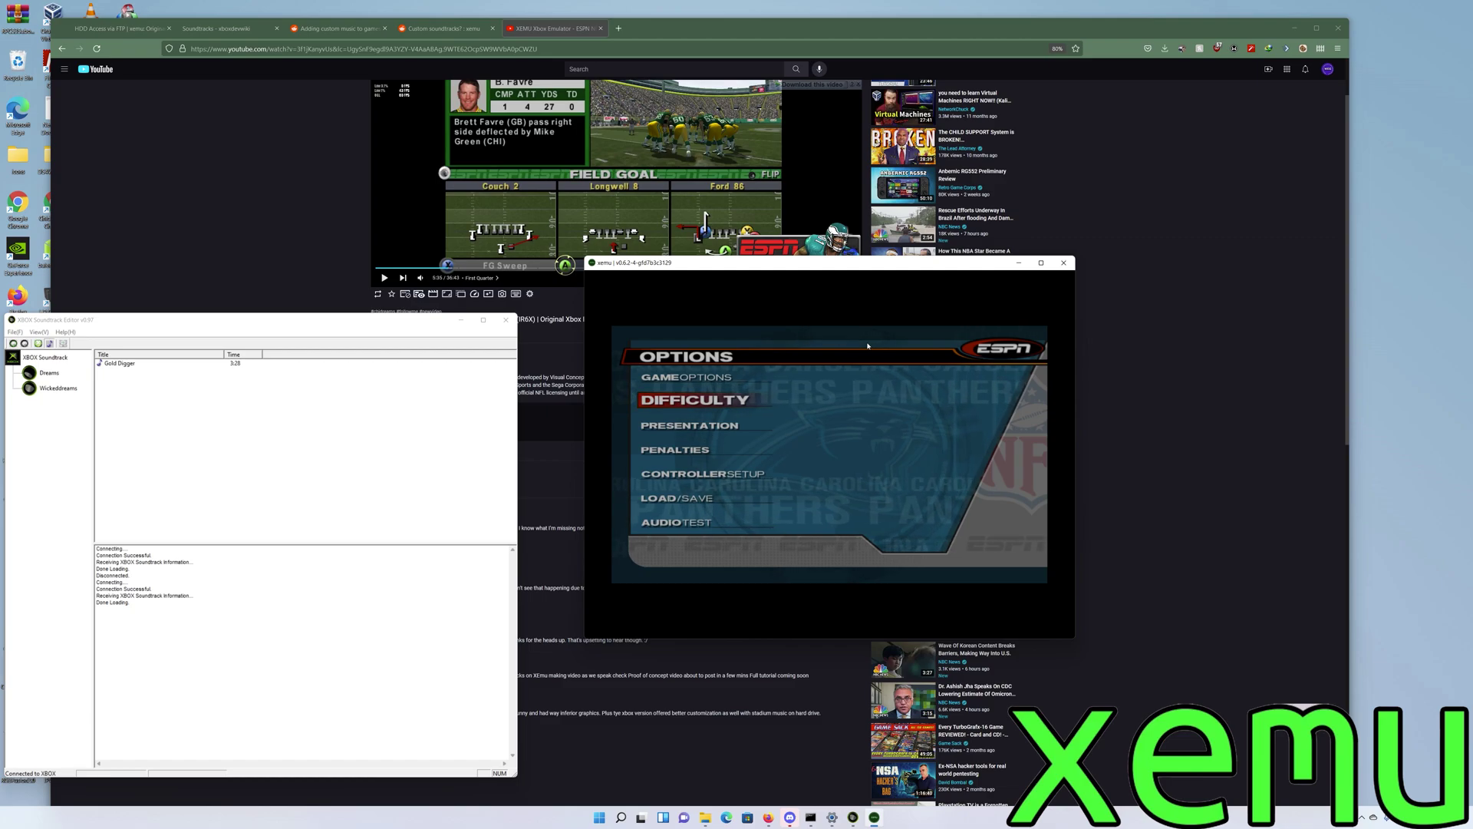
key("Up")
key("b")
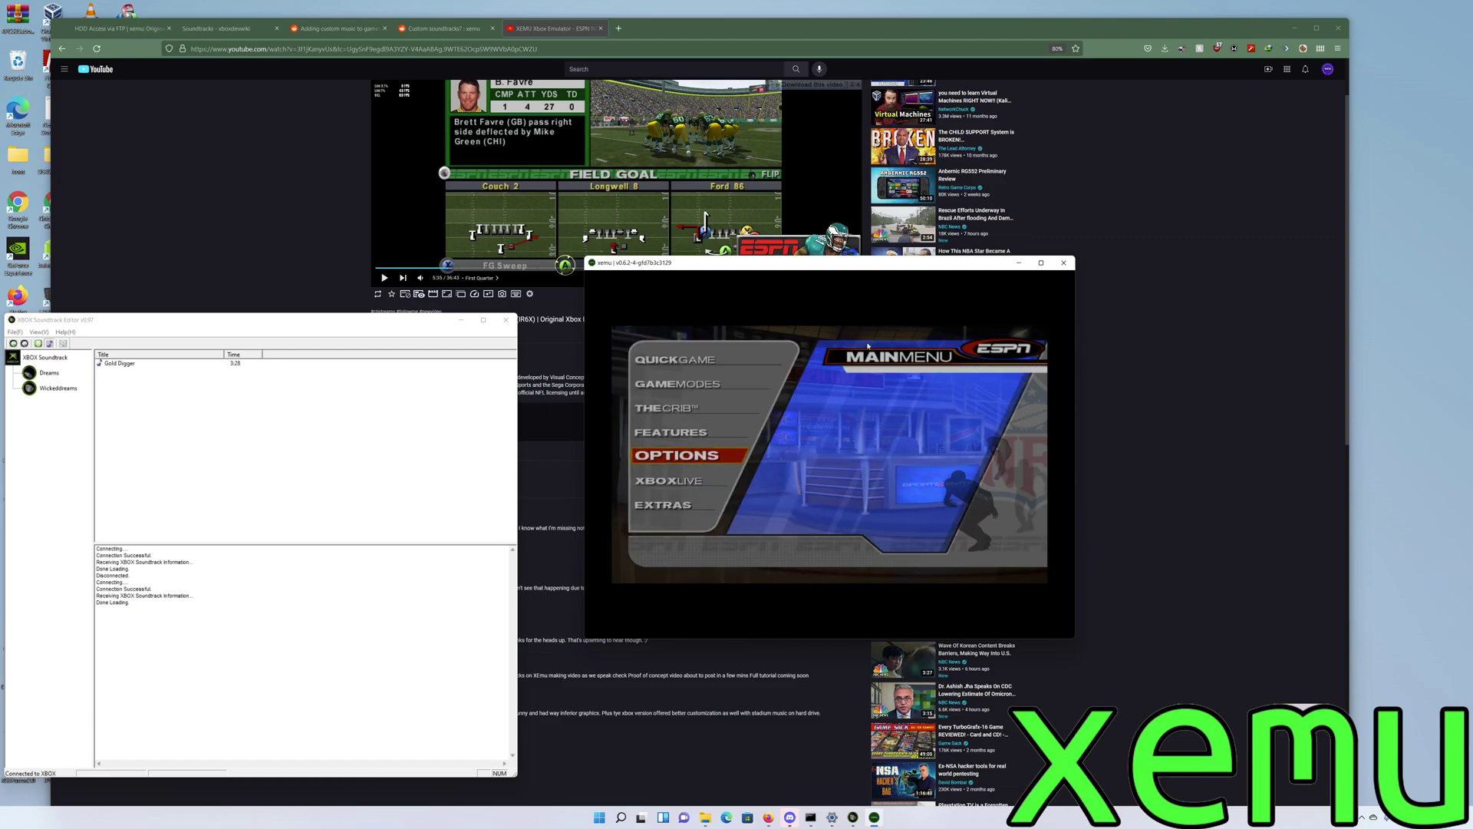
key("Up")
key("a")
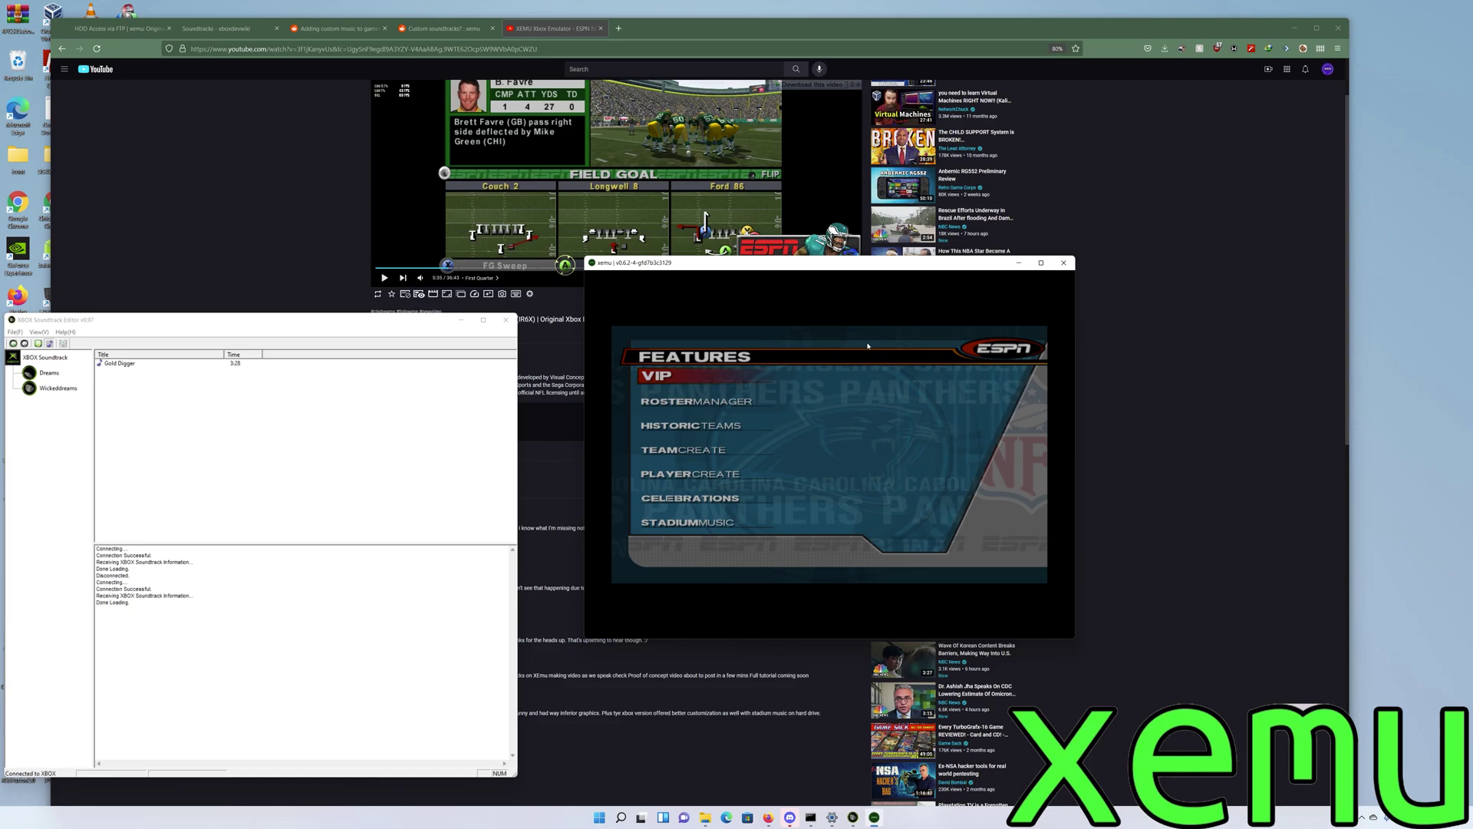
Step: Open Stadium Music from the Features menu, creating new stadium music and starting a new clip
key("Down")
key("Down")
key("Down")
key("a")
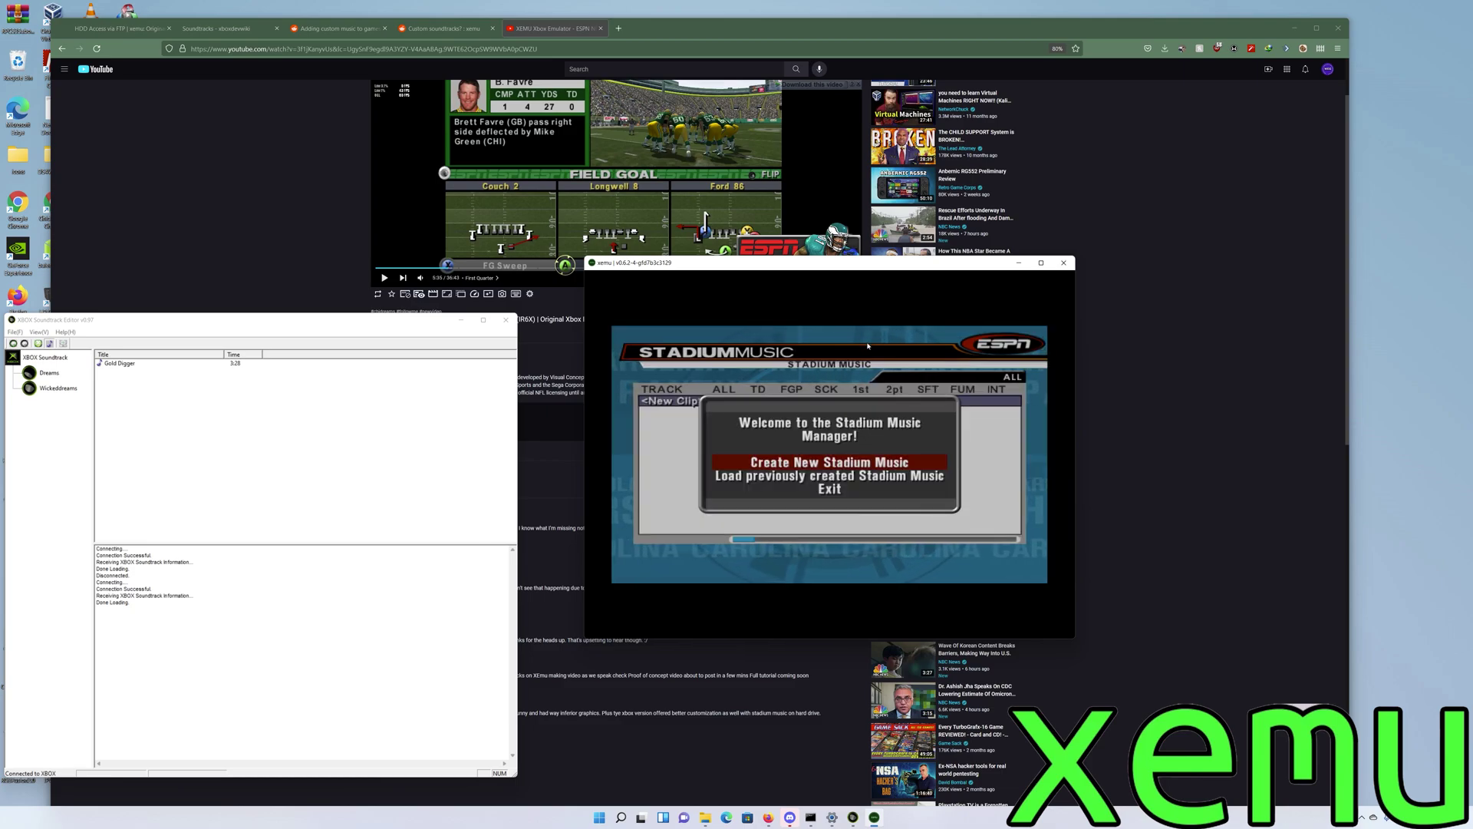
key("a")
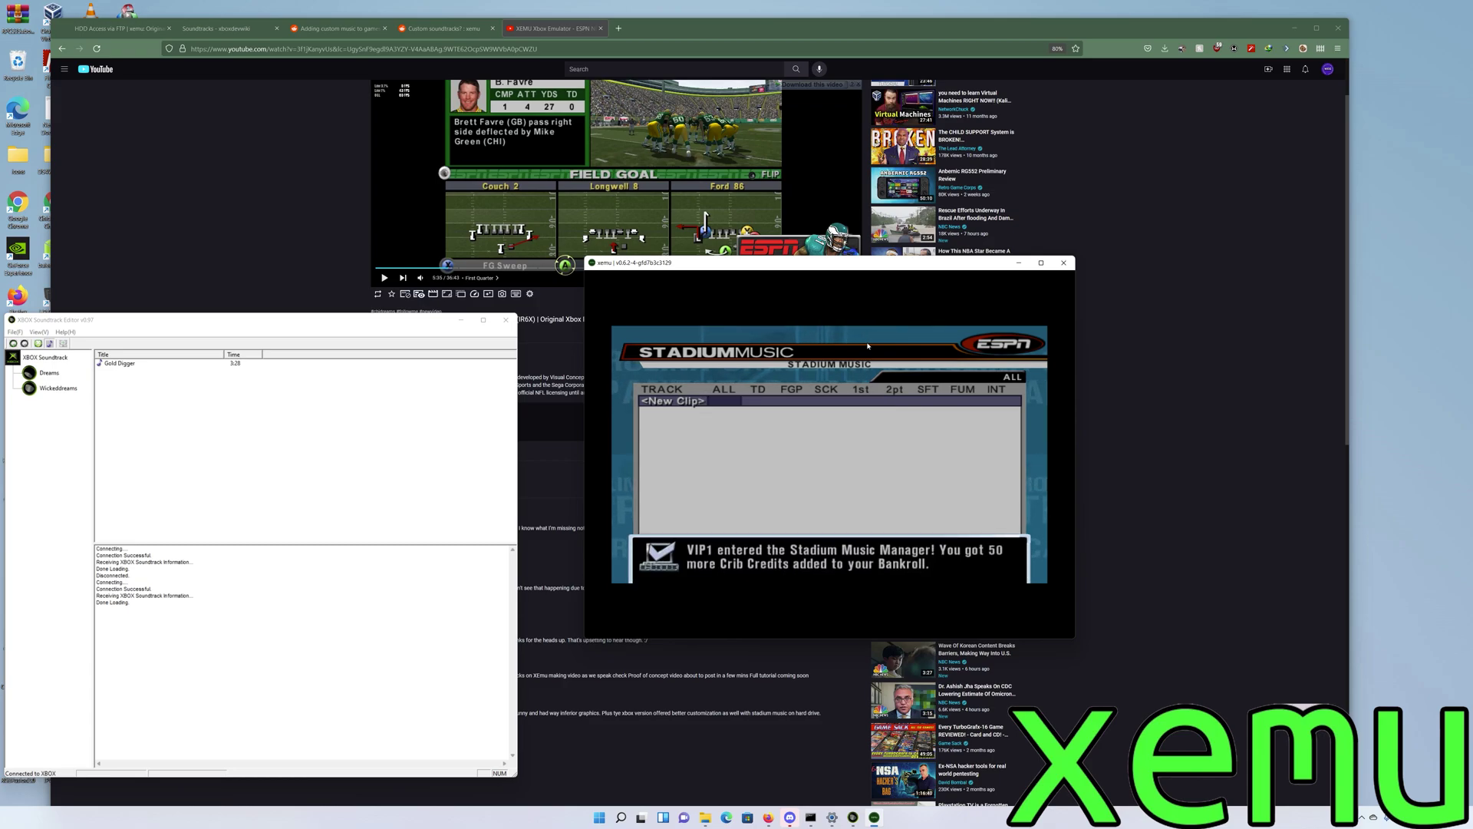
key("a")
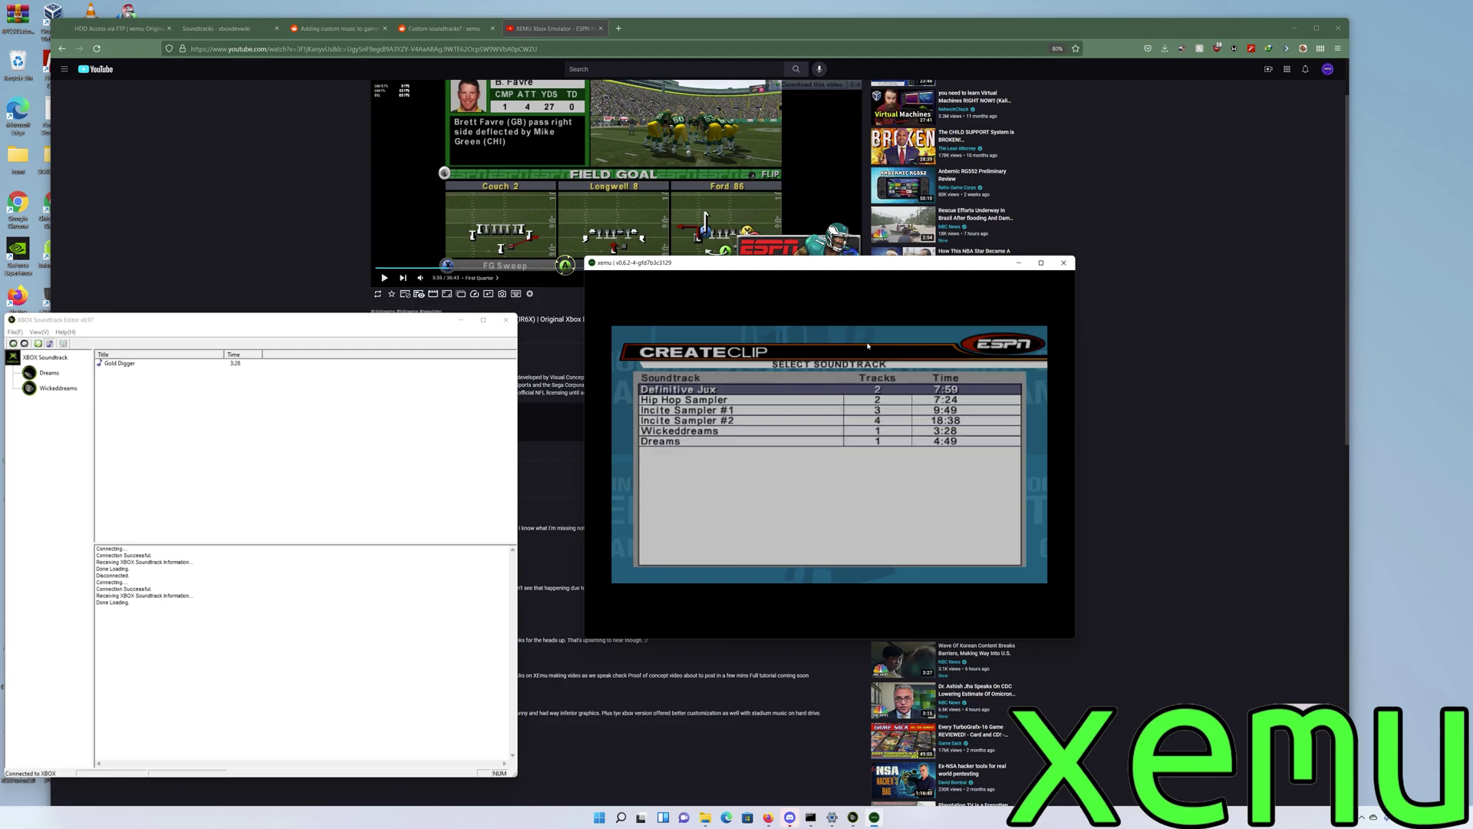
Step: Check the Wickeddreams soundtrack's track list in the game against the same soundtrack in XBOX Soundtrack Editor
key("Down")
key("Down")
key("Down")
key("Down")
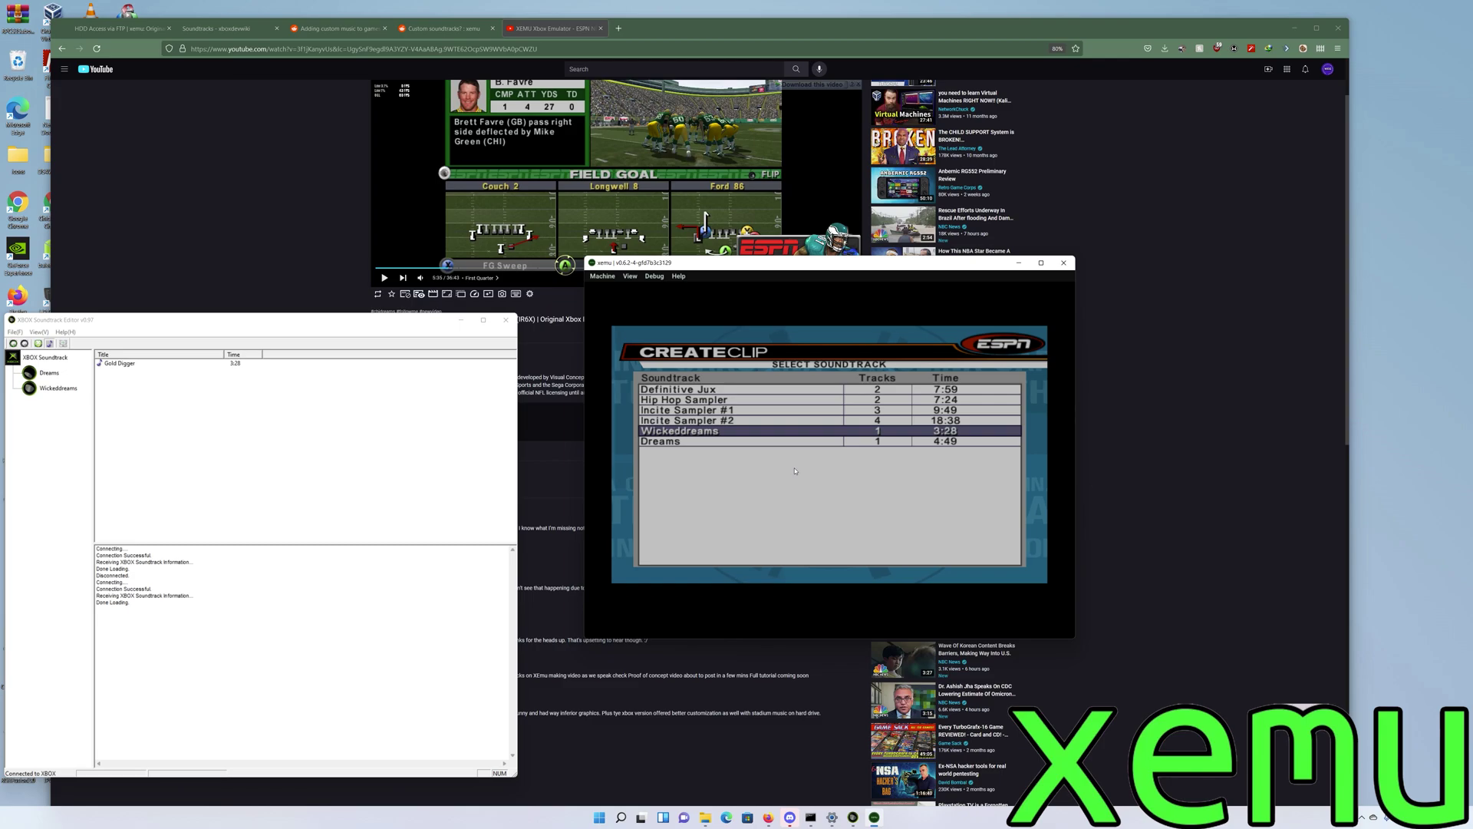
key("Down")
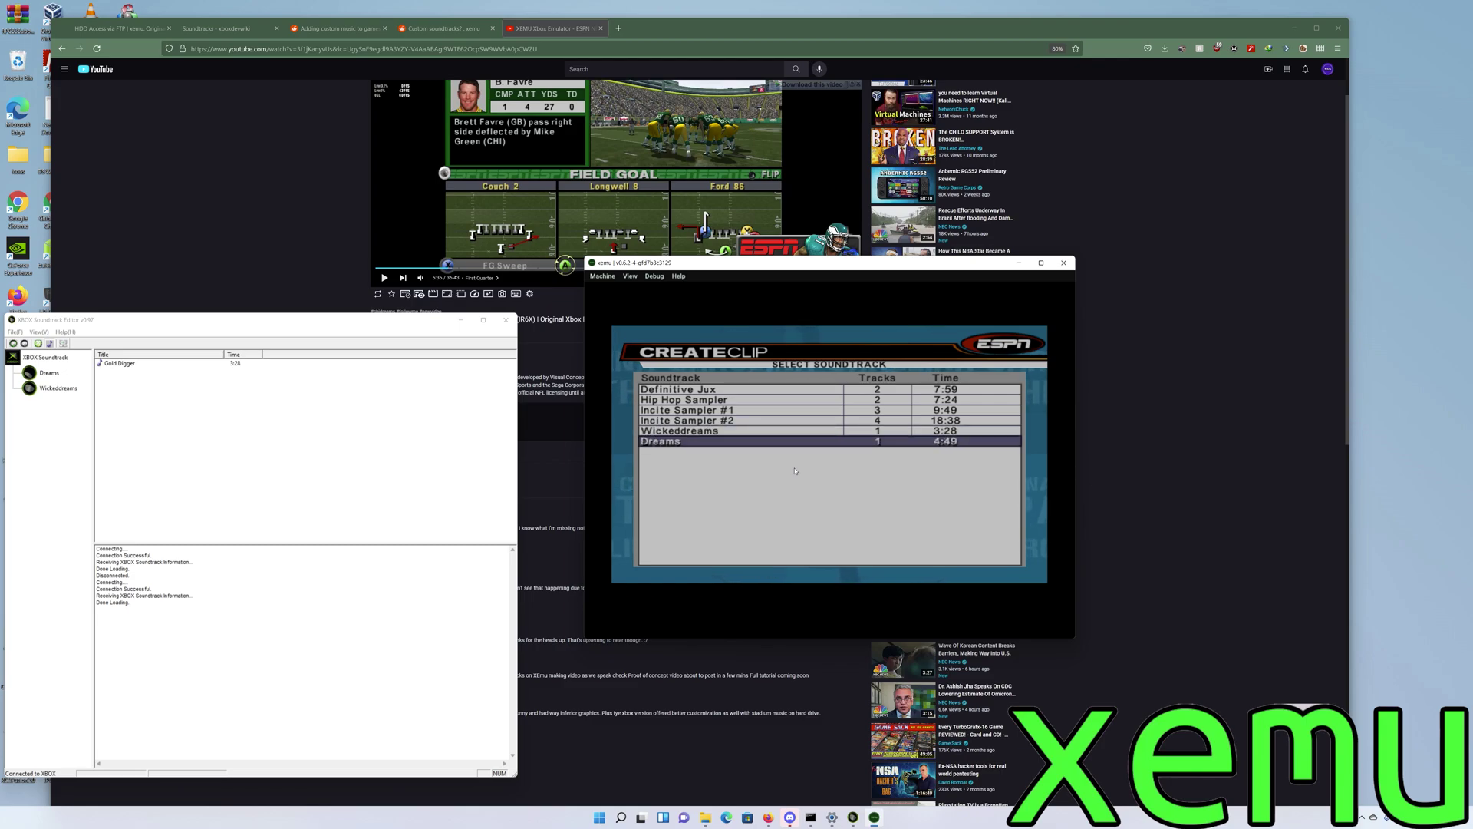
key("Up")
key("Return")
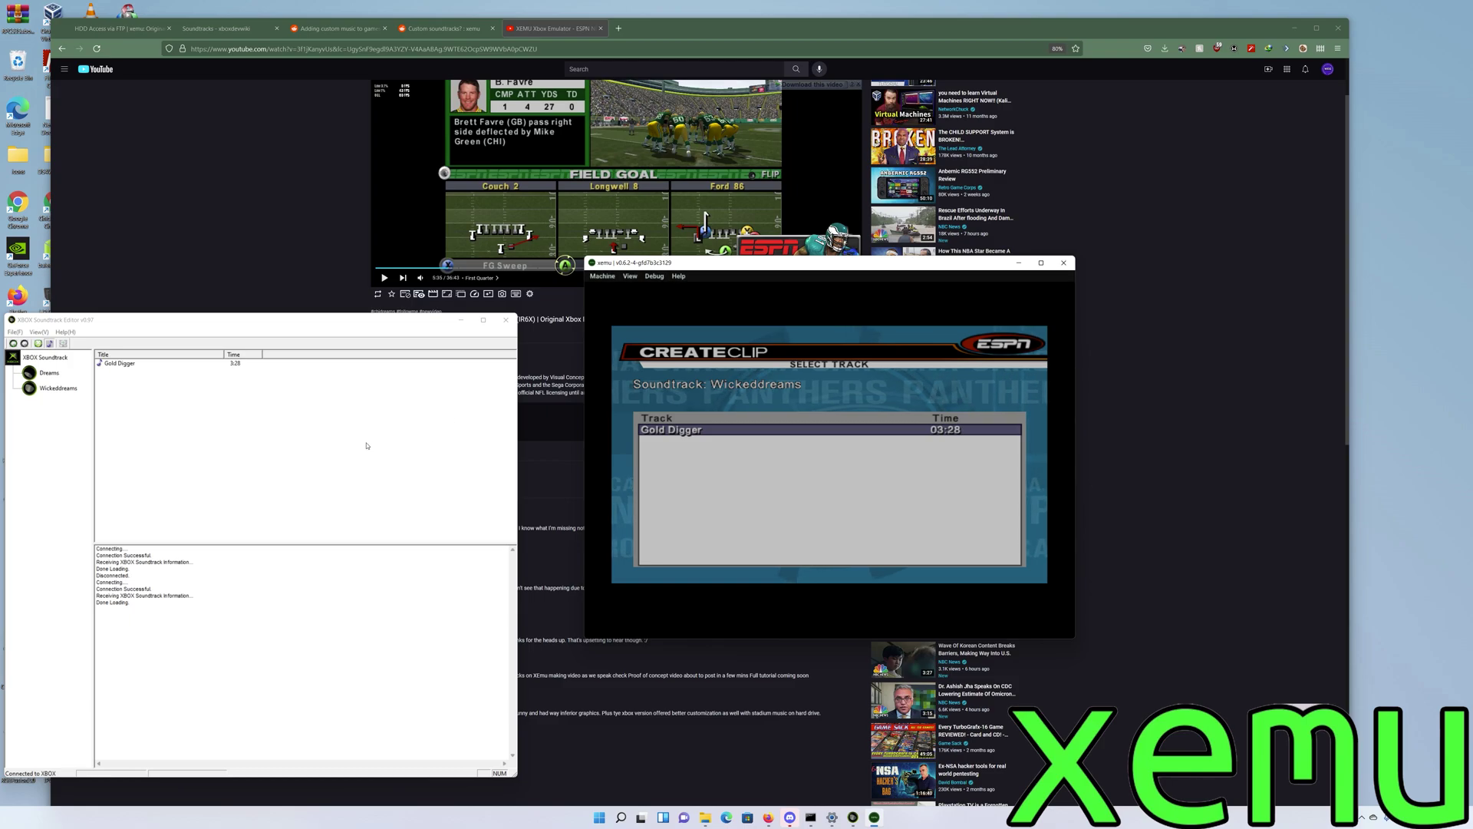
left_click(59, 387)
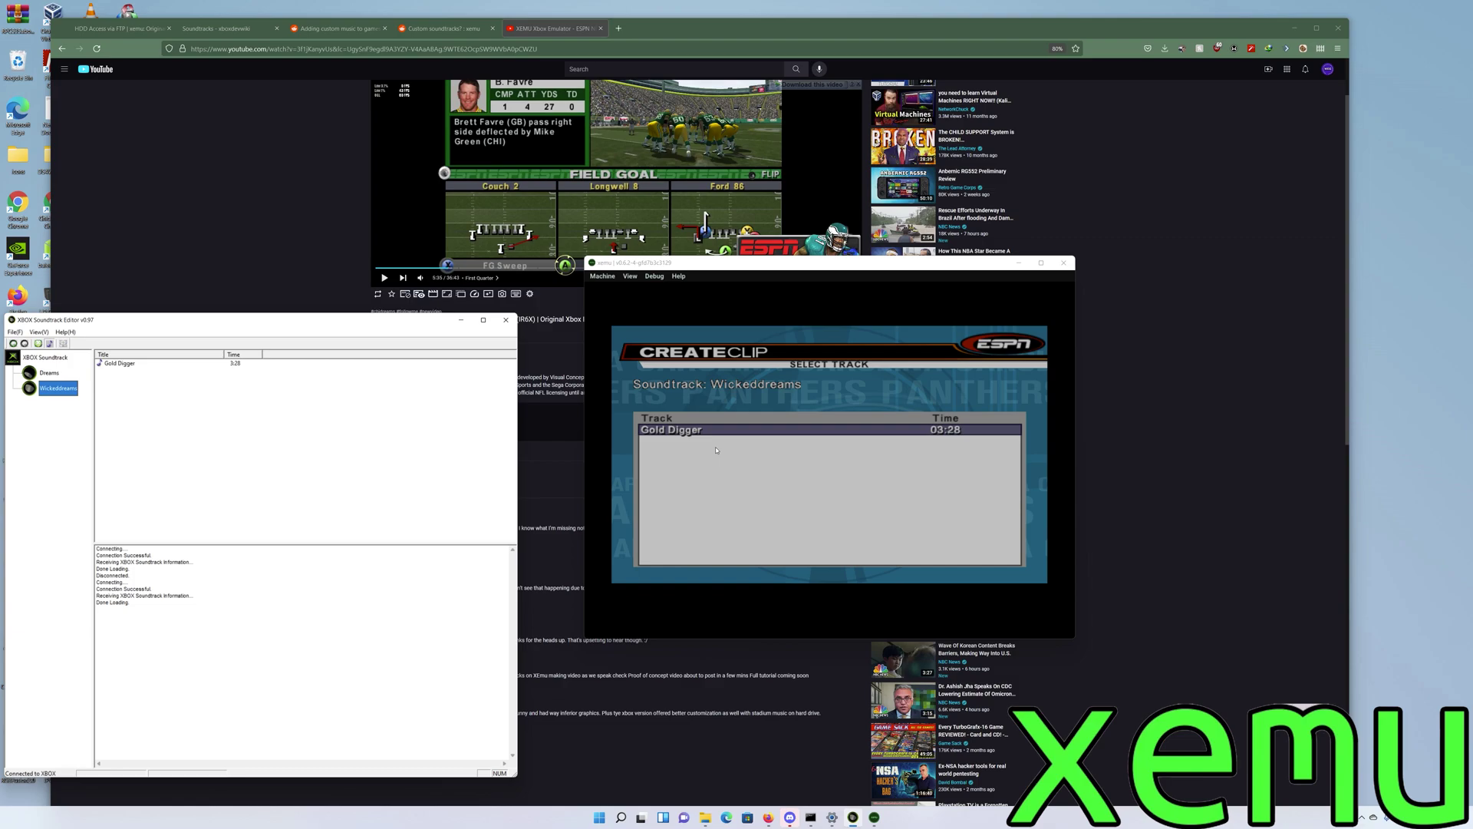
Step: Try marking a Gold Digger clip starting at 0:00 and return to the soundtrack selection
key("a")
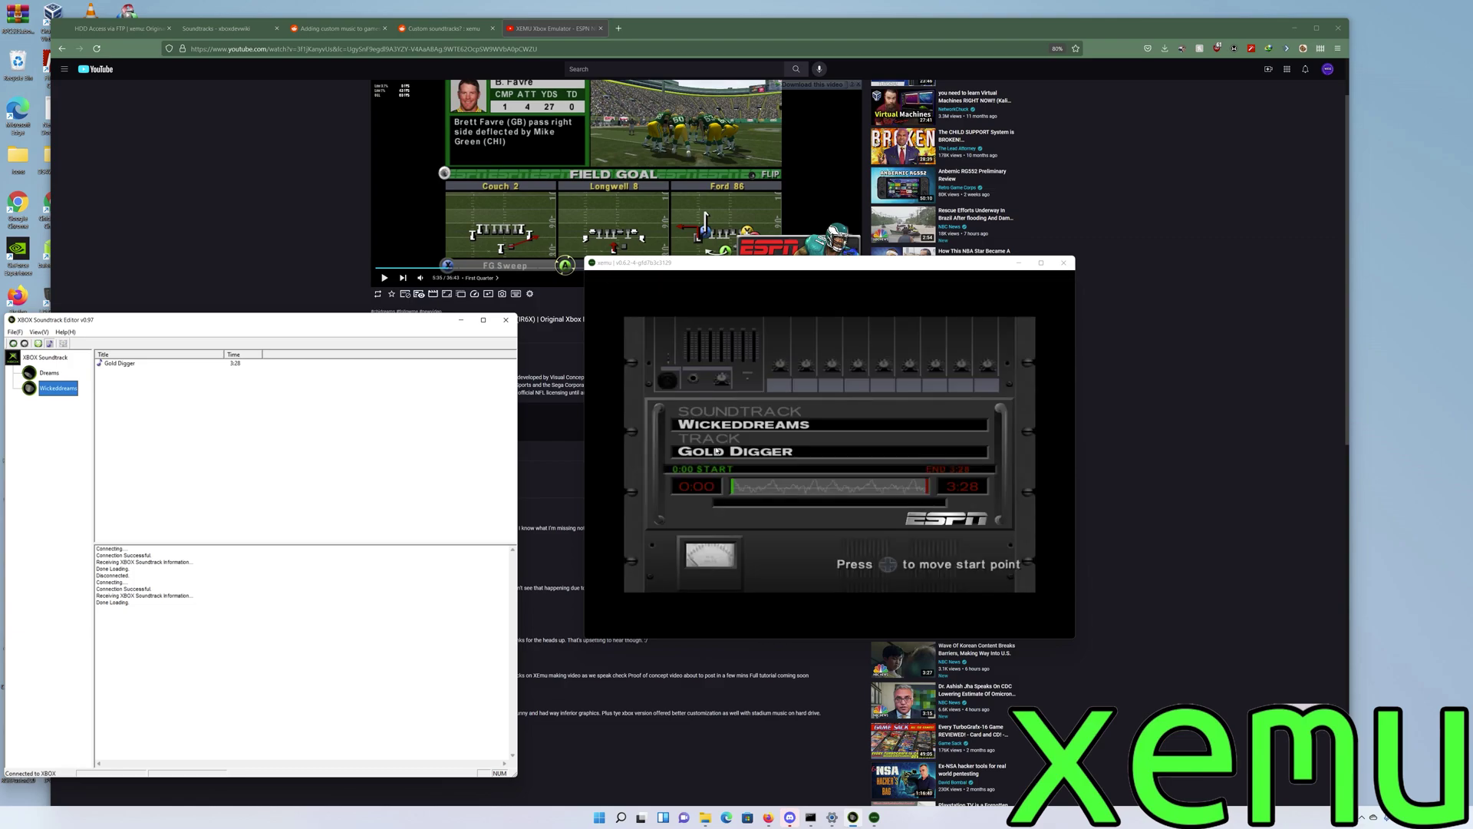
key("a")
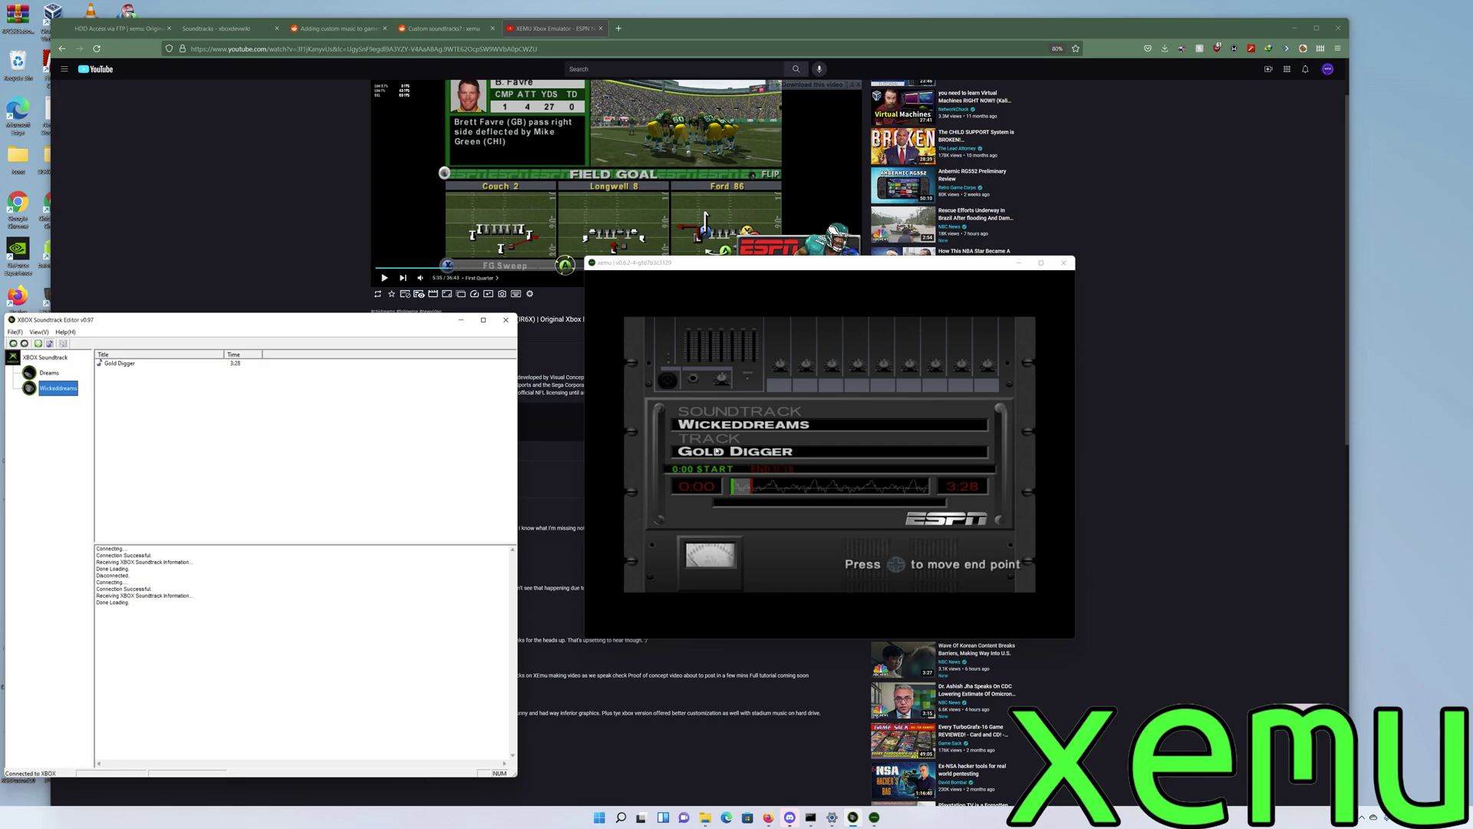
key("Right")
key("a")
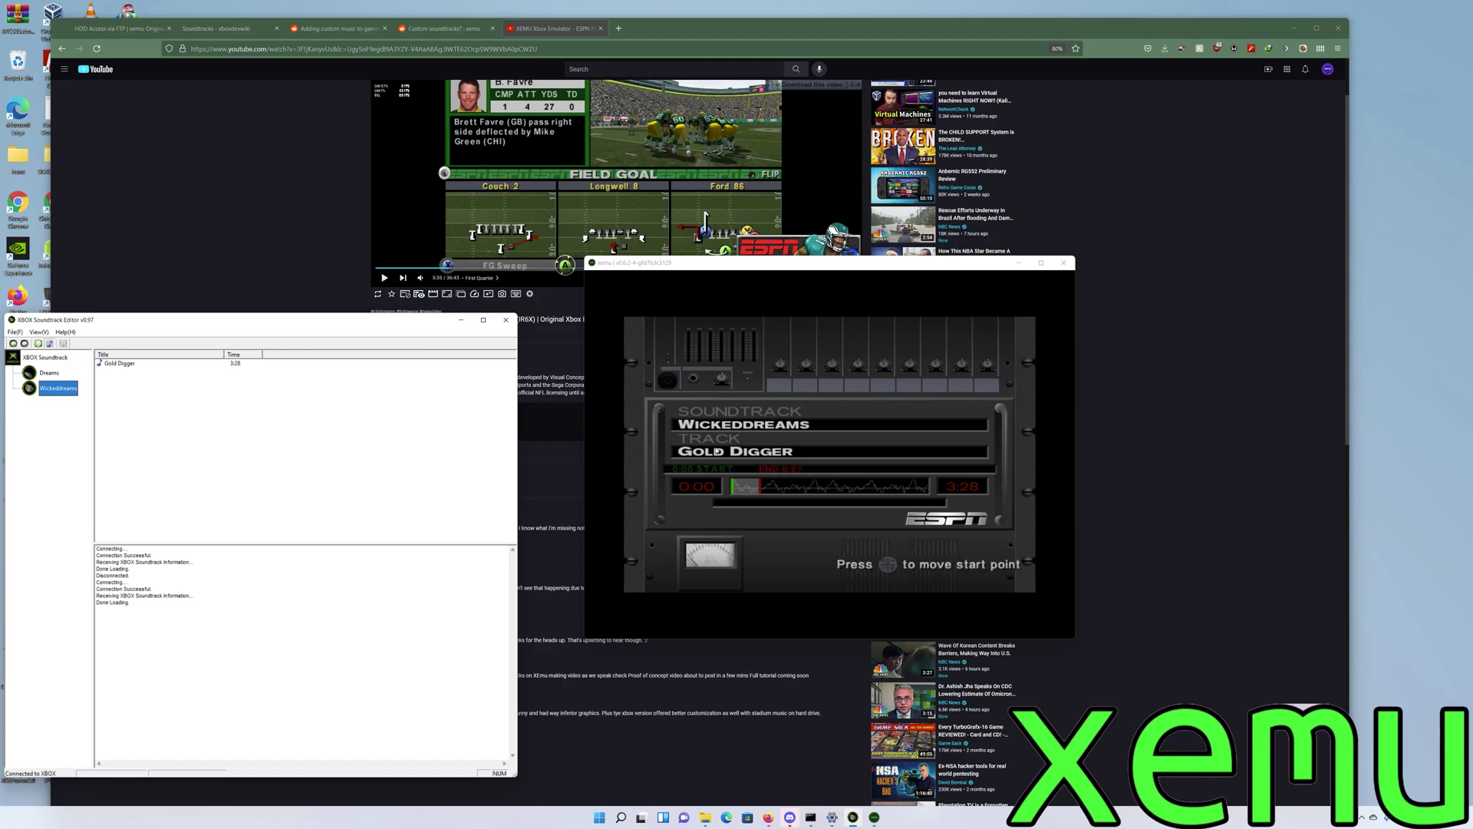
key("b")
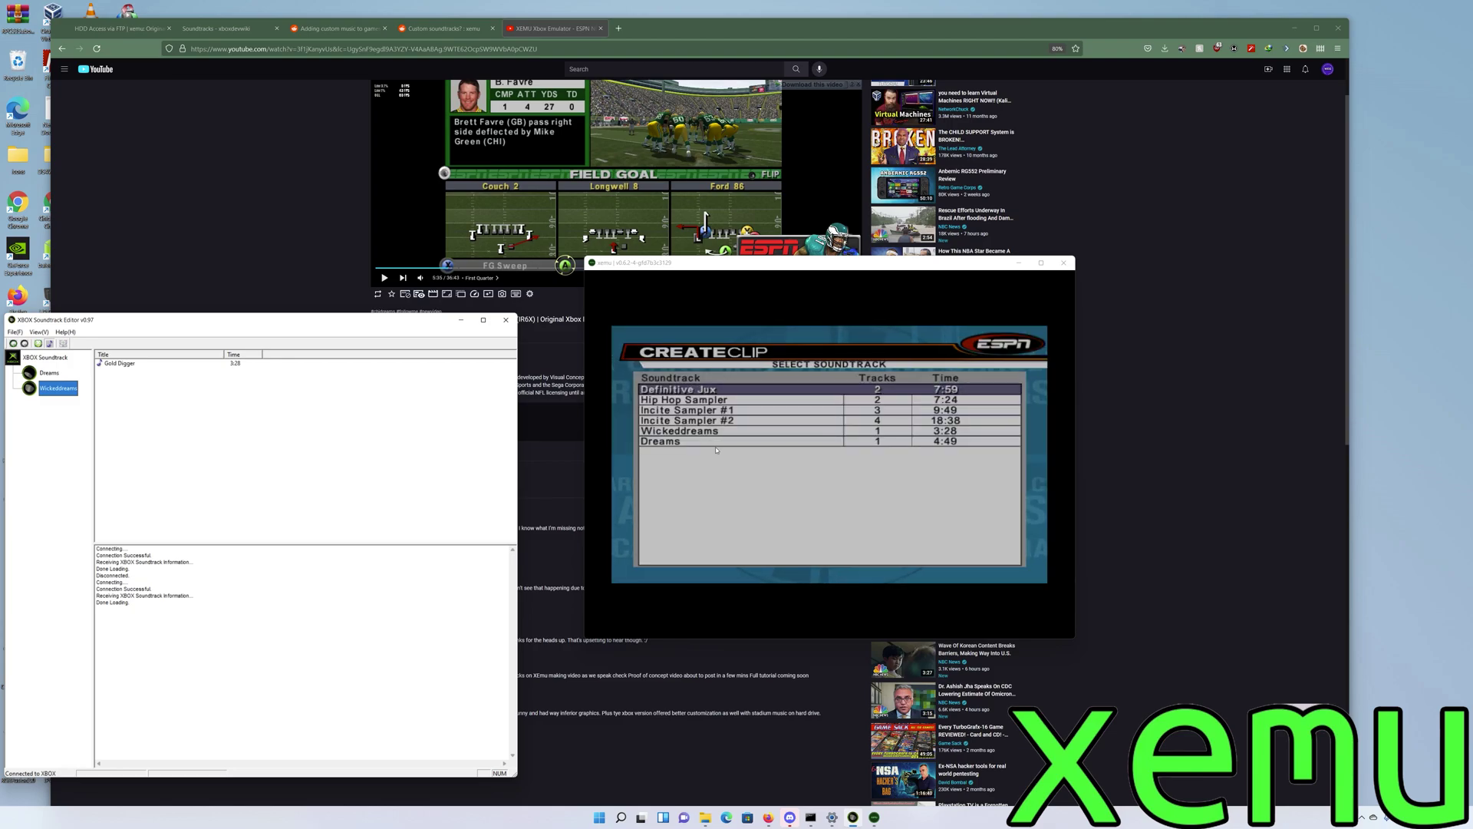
Step: Choose the Nobody track from the Dreams soundtrack for the new stadium music clip
key("Down")
key("Down")
key("Down")
key("Down")
key("Down")
key("a")
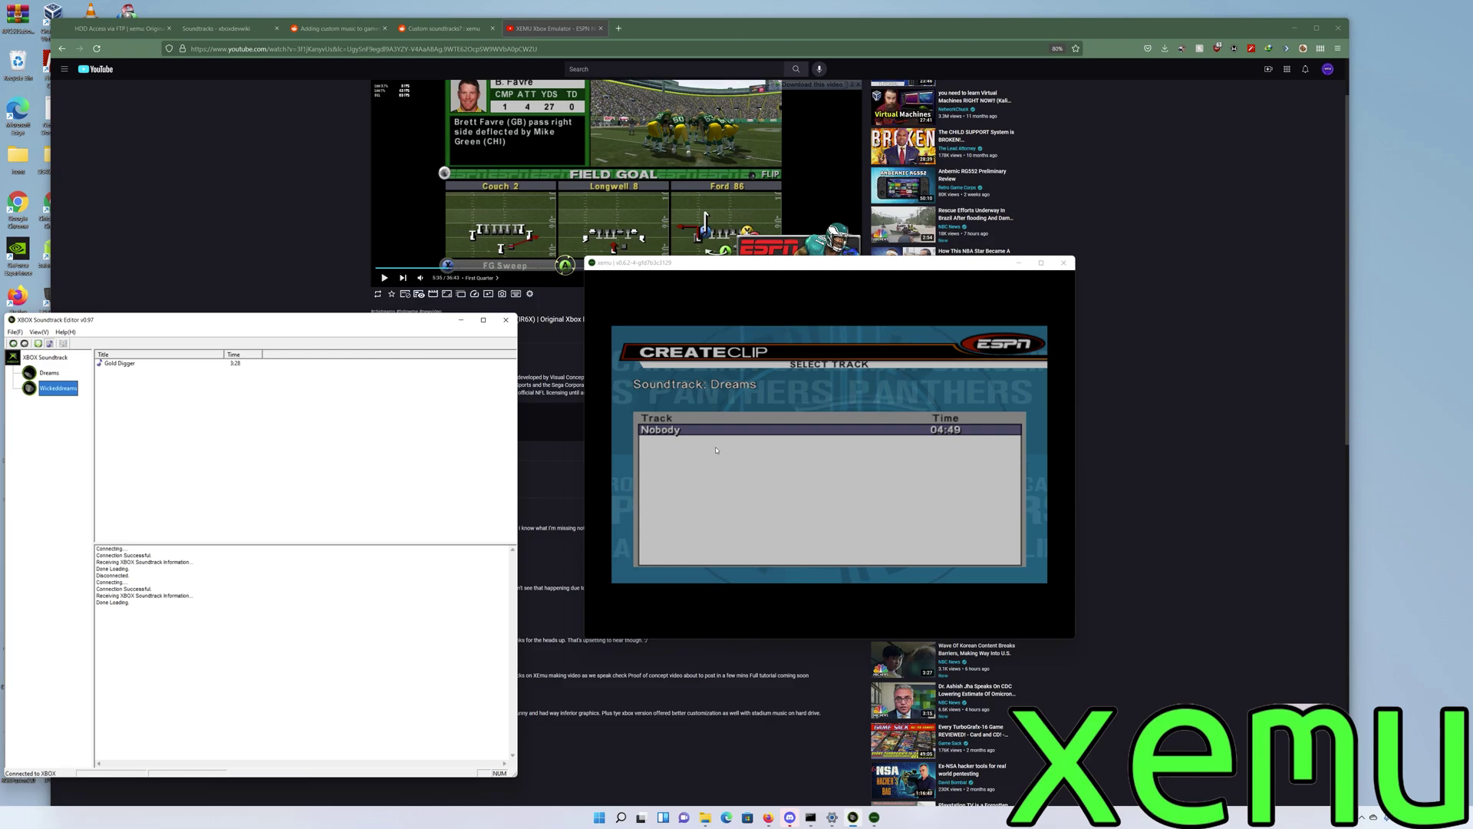
key("a")
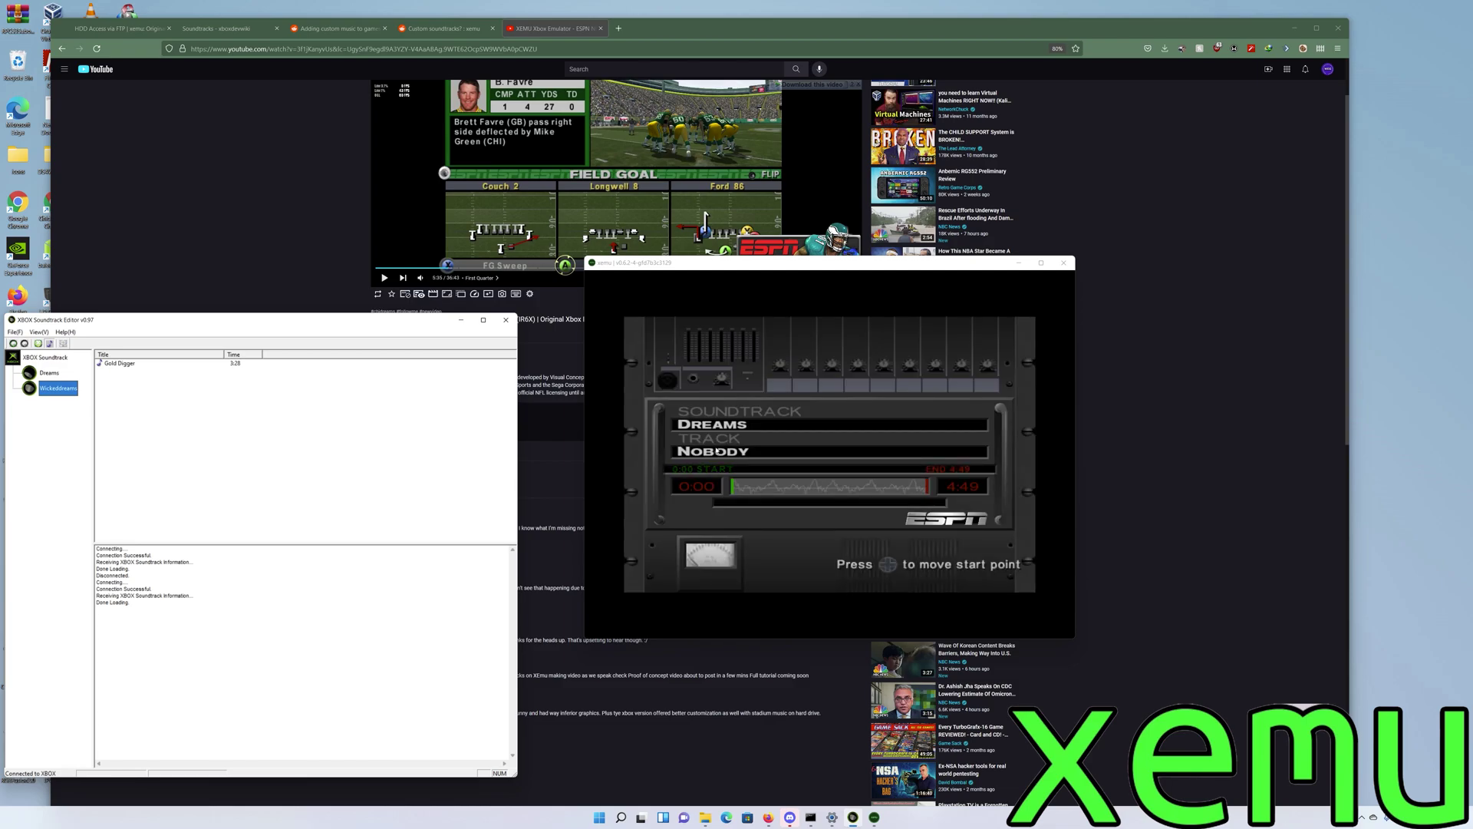
Step: Set the Nobody clip's start point at 0:00 and place its end point in the early part of the track
key("a")
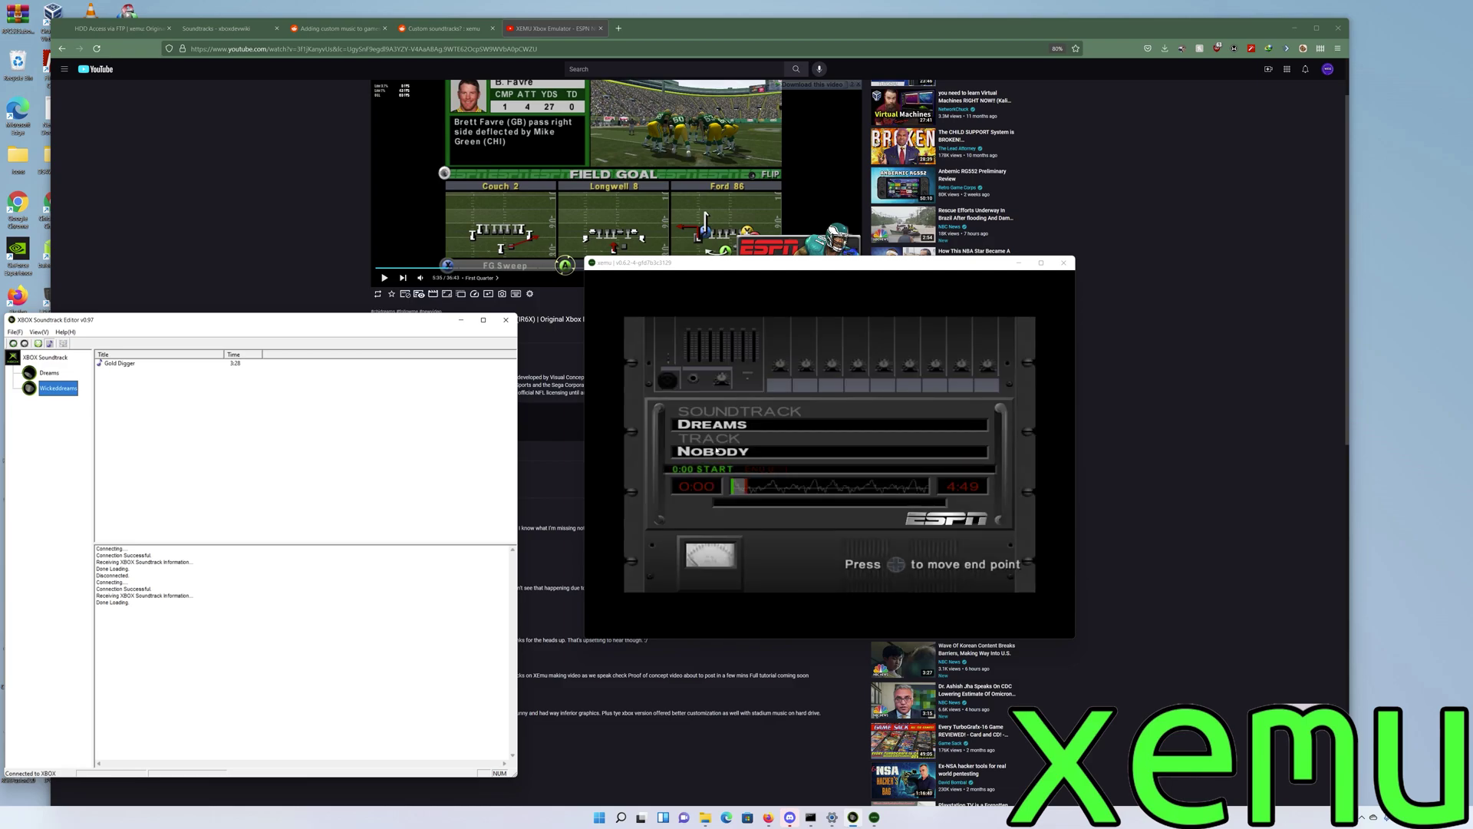
key("Right")
key("Right")
key("a")
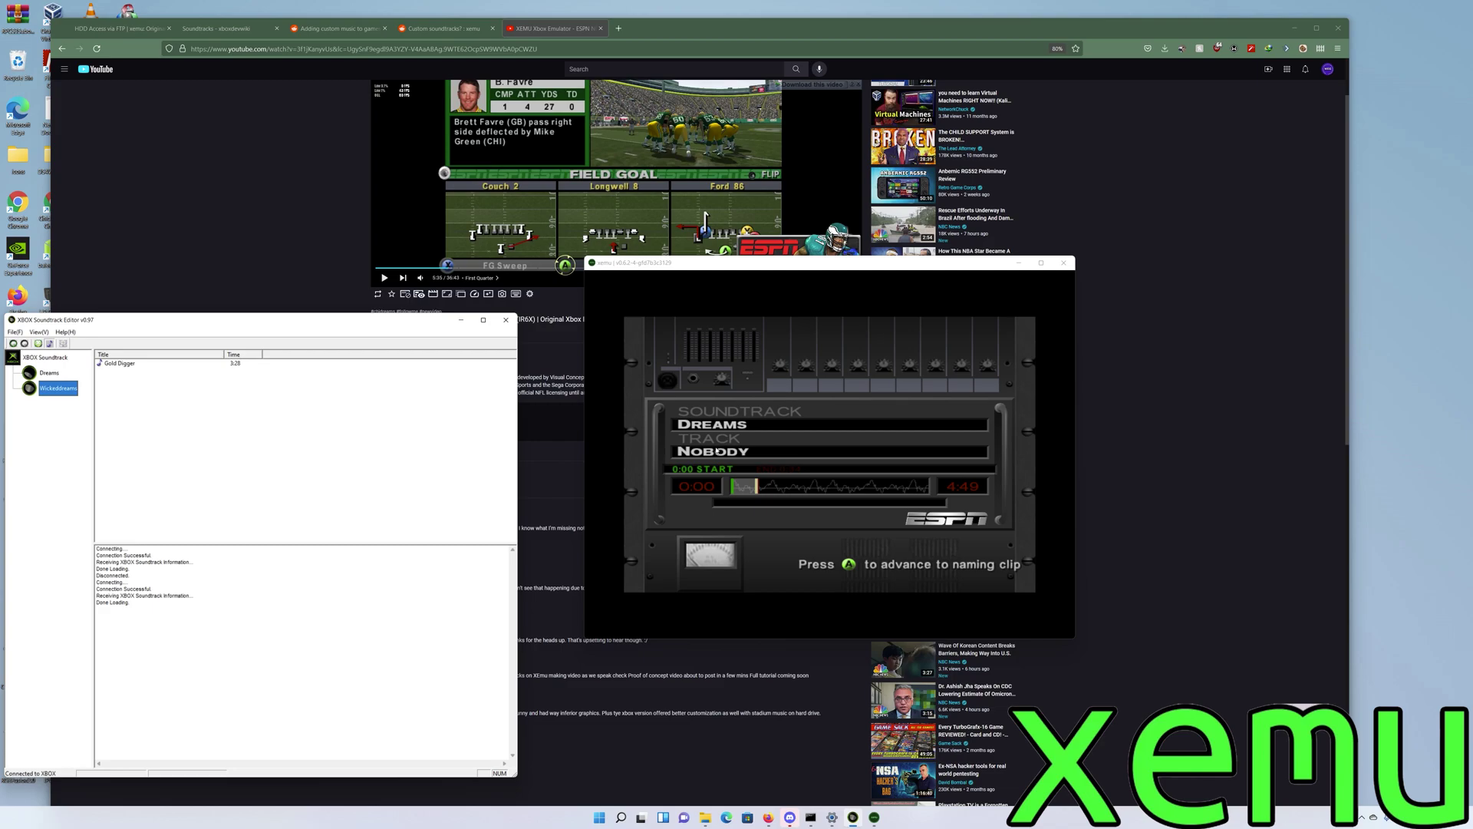